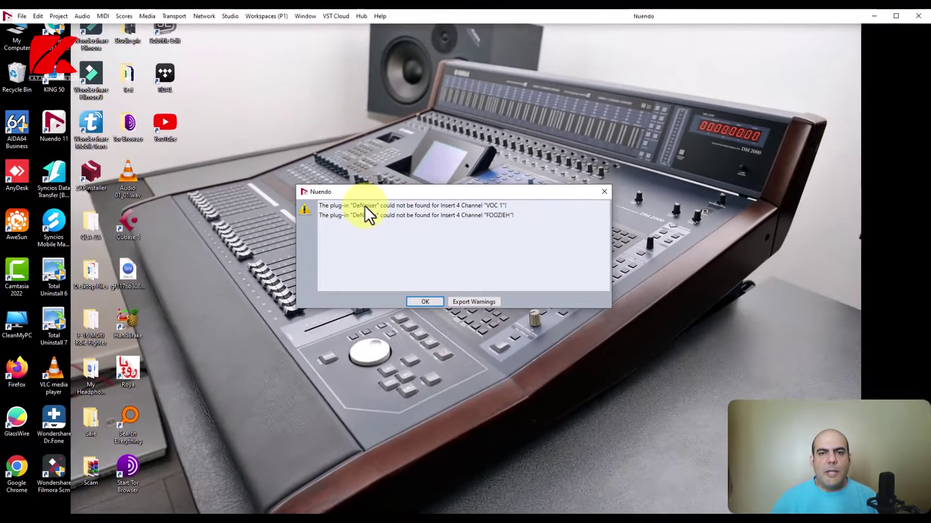
Dismiss the missing plug-in warning and missing files list, and accept the missing port In 1 as unmapped to finish opening the project
left_click(424, 301)
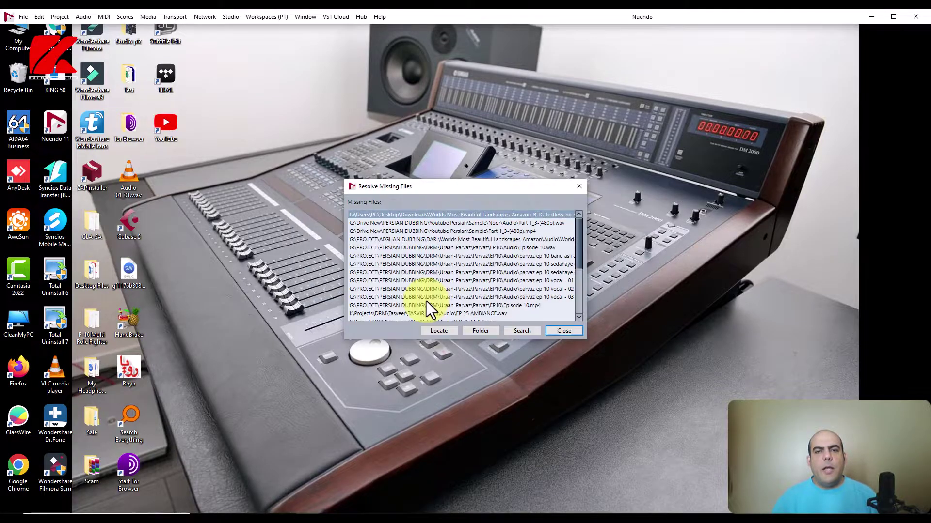
left_click_drag(471, 195, 455, 158)
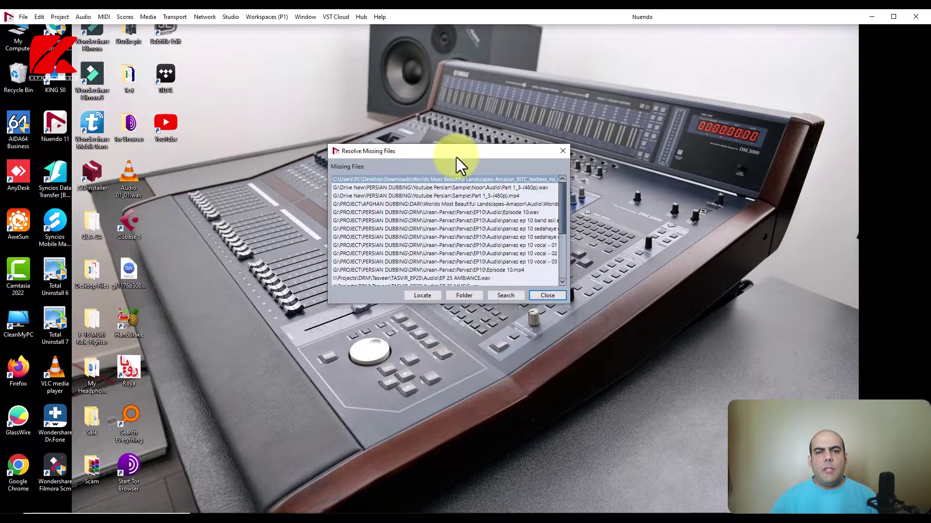
left_click_drag(525, 305, 522, 431)
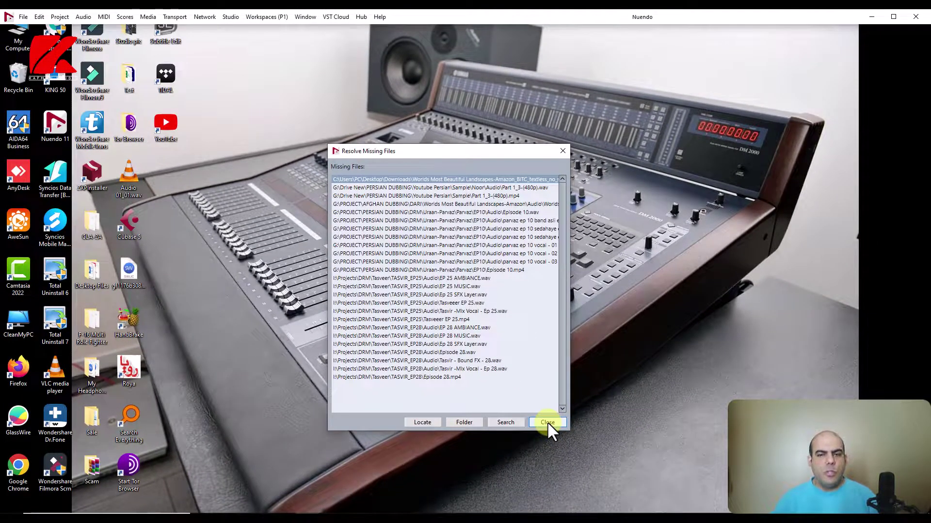
left_click(547, 422)
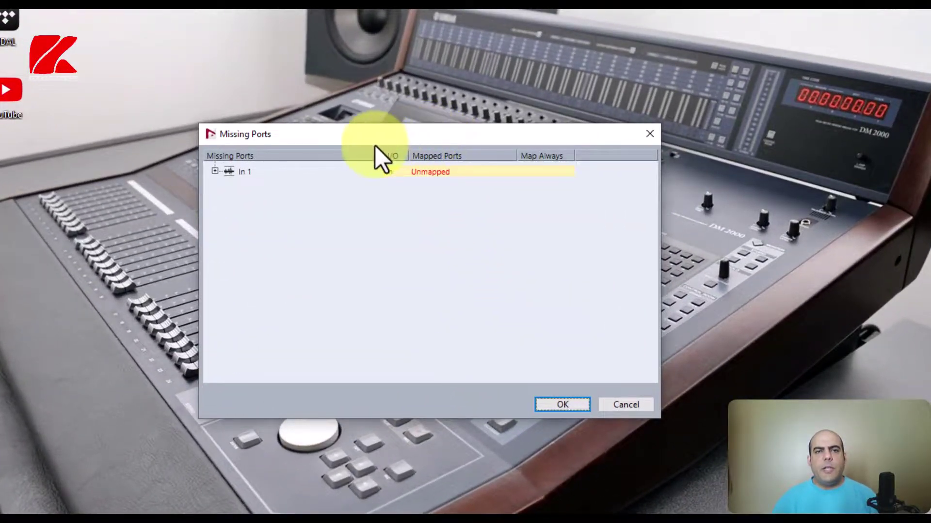
left_click(216, 172)
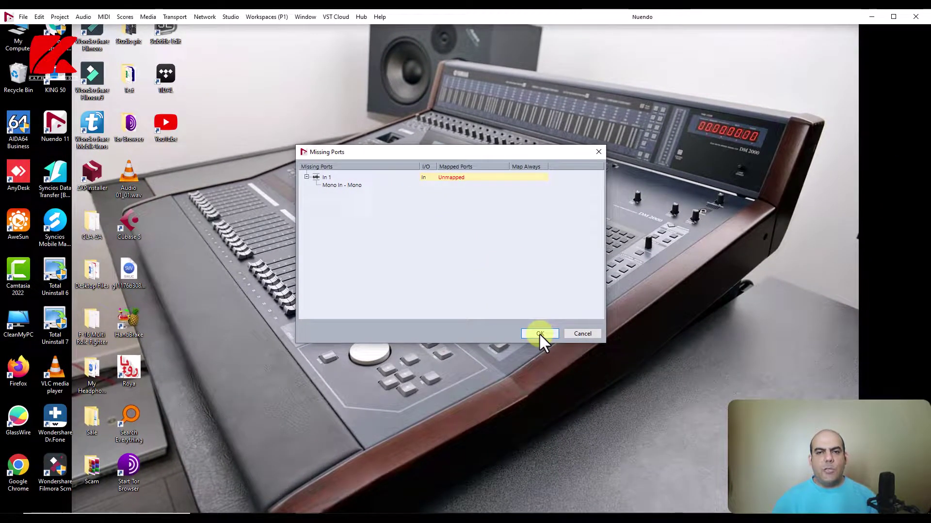
left_click(539, 333)
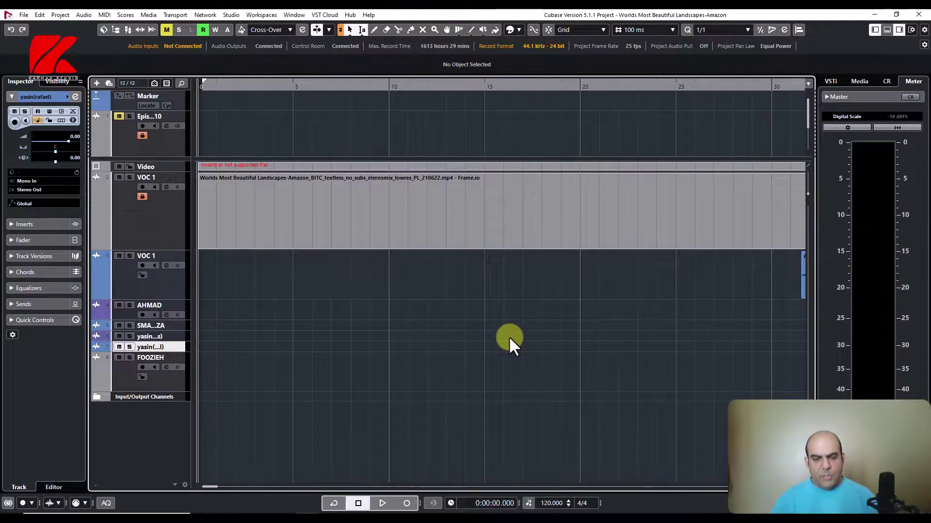
Show the project's full length in the timeline and select the long event on the locked VOC 1 track
key("g")
key("g")
key("g")
key("g")
key("g")
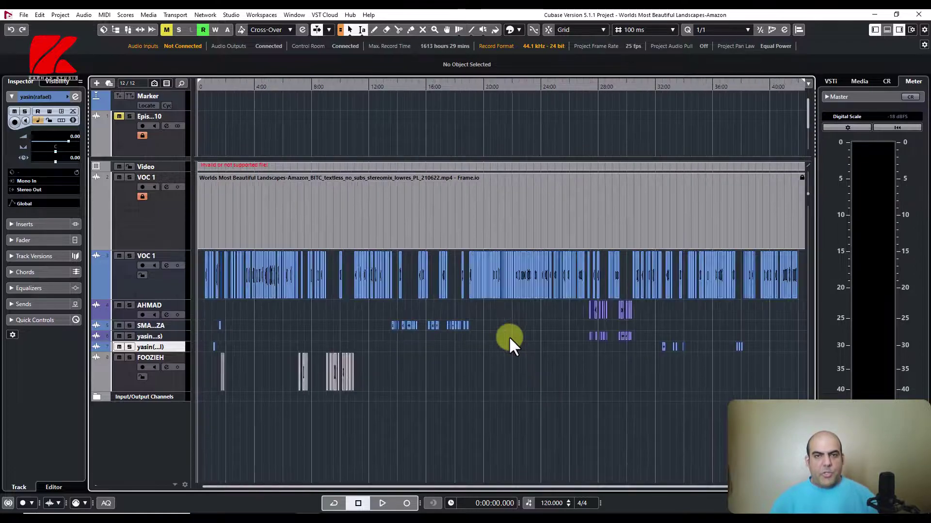
left_click(343, 219)
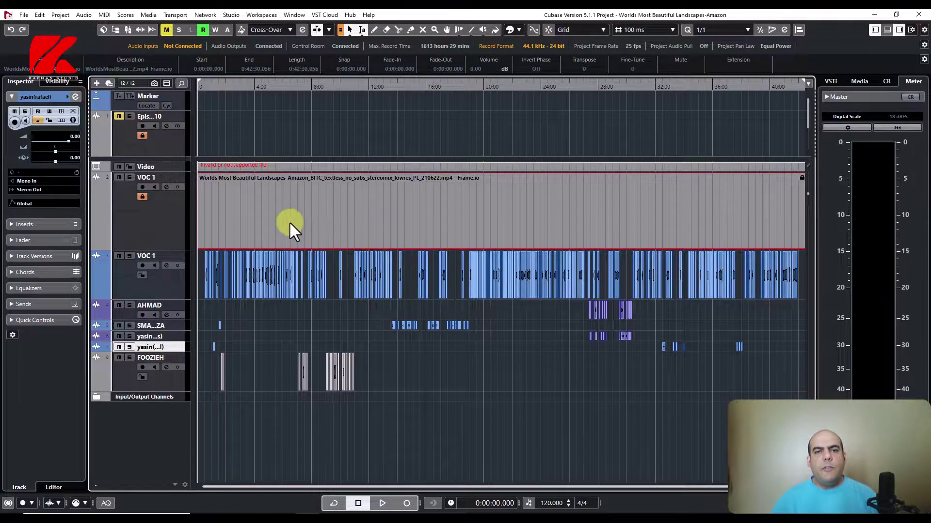
Select the locked VOC 1 track and adjust the track heights so all vocal tracks are displayed in taller, equal rows
left_click(176, 231)
left_click_drag(178, 250, 177, 231)
key("z")
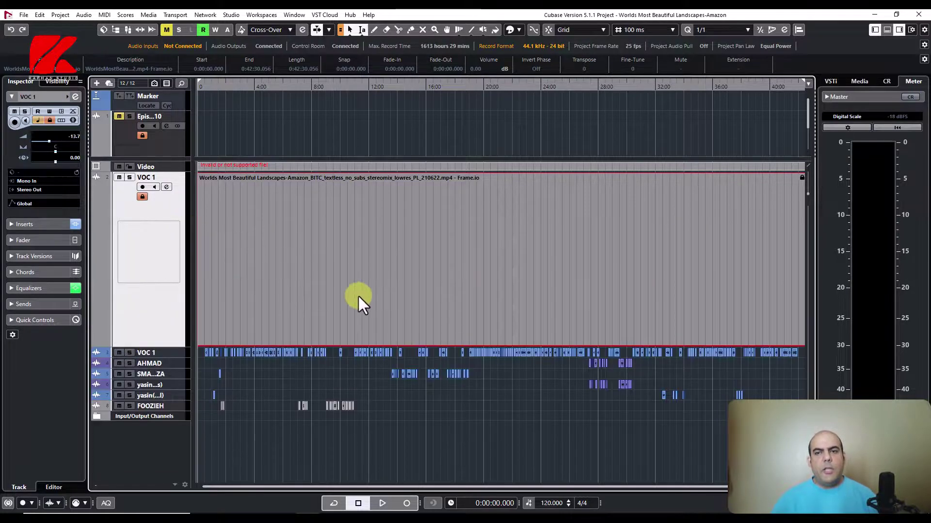
key("z")
key("shift+h")
key("shift+h")
key("shift+h")
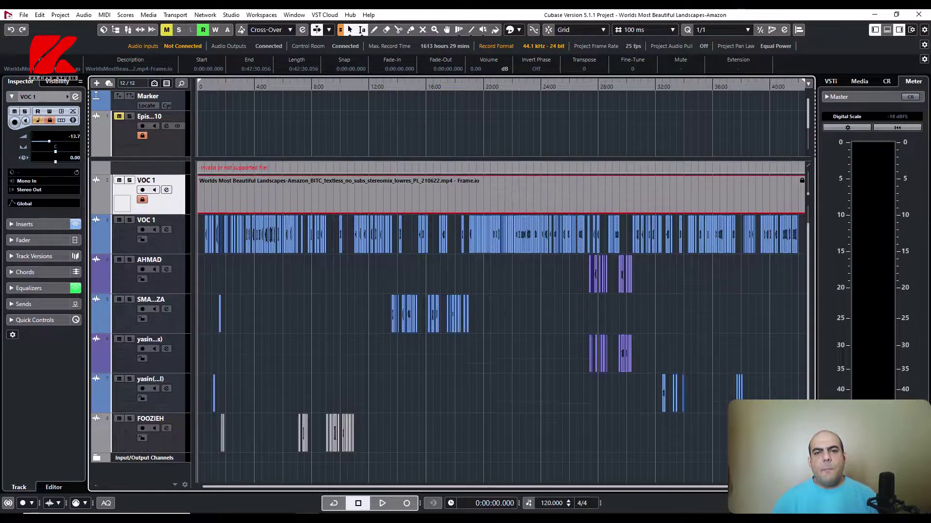
key("h")
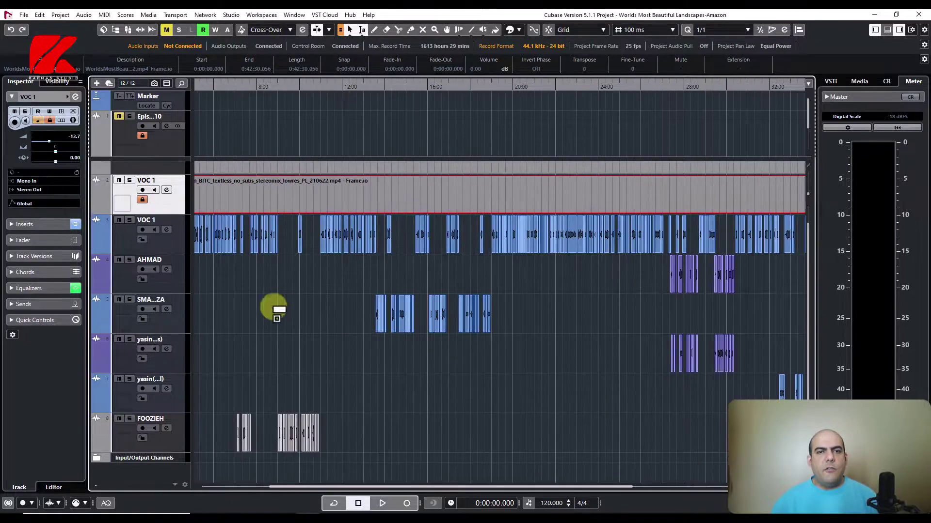
Inspect the event on the Video track and the matching audio event on the locked VOC 1 track
scroll(160, 272, "up", 1)
left_click(373, 183)
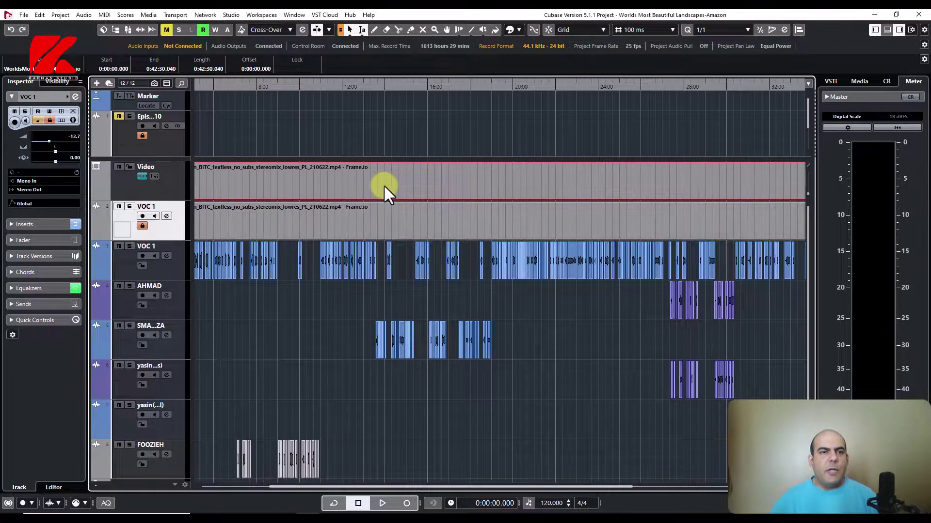
left_click(385, 222)
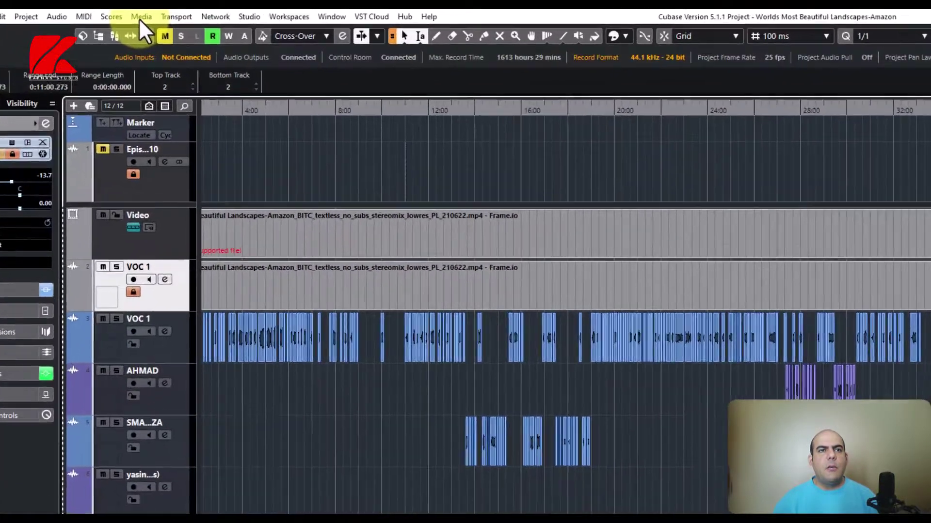
Open the project's missing files list and enlarge it to show the complete file paths
left_click(147, 16)
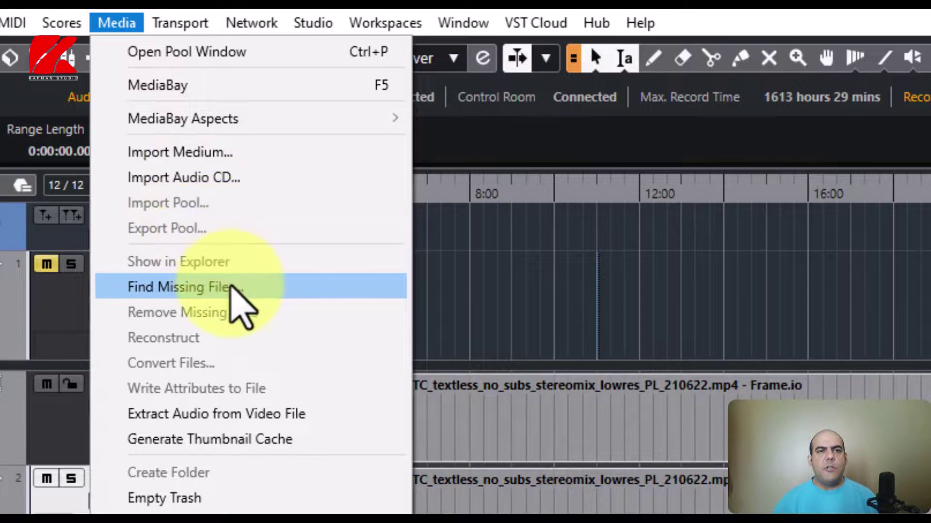
left_click(230, 288)
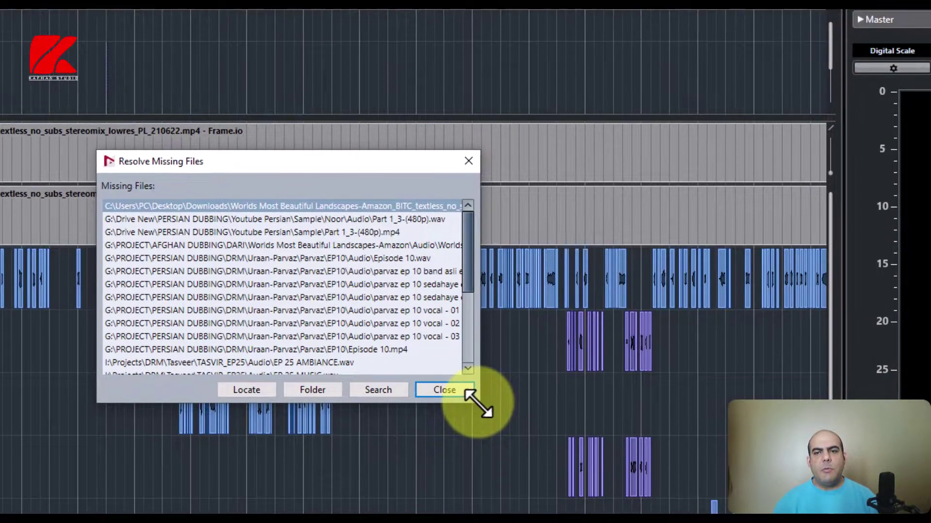
left_click_drag(480, 408, 545, 514)
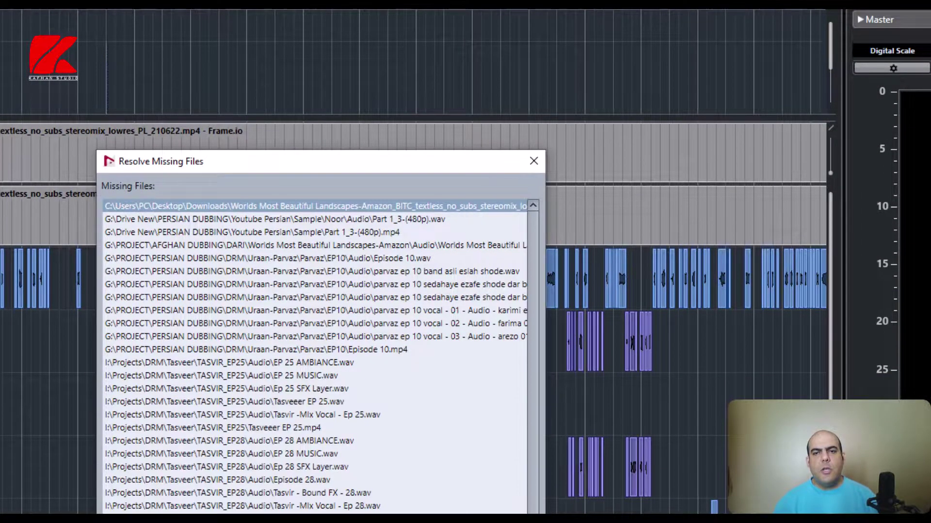
left_click_drag(388, 165, 372, 83)
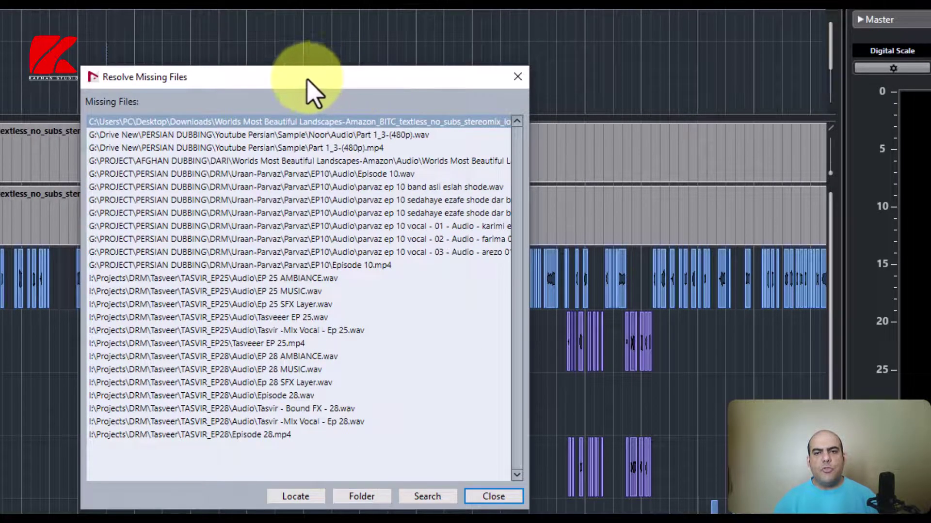
left_click_drag(307, 79, 267, 48)
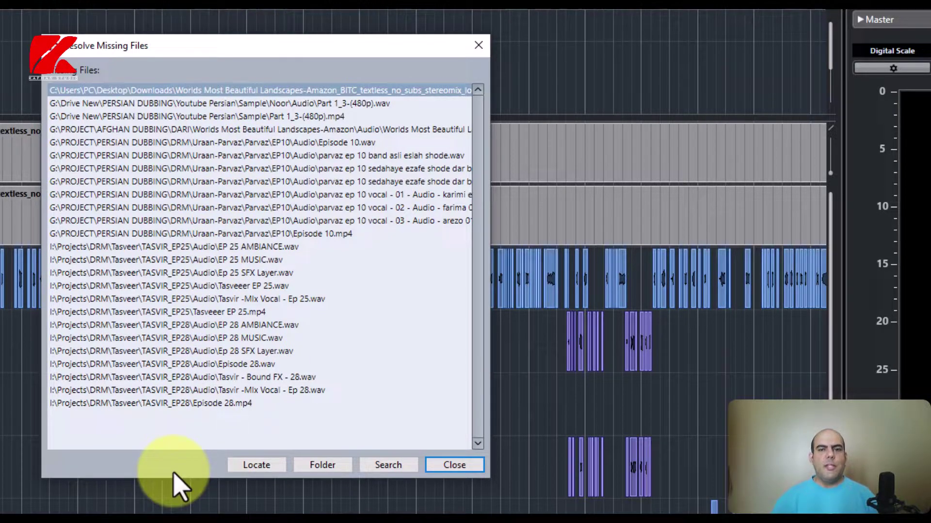
left_click_drag(491, 369, 729, 371)
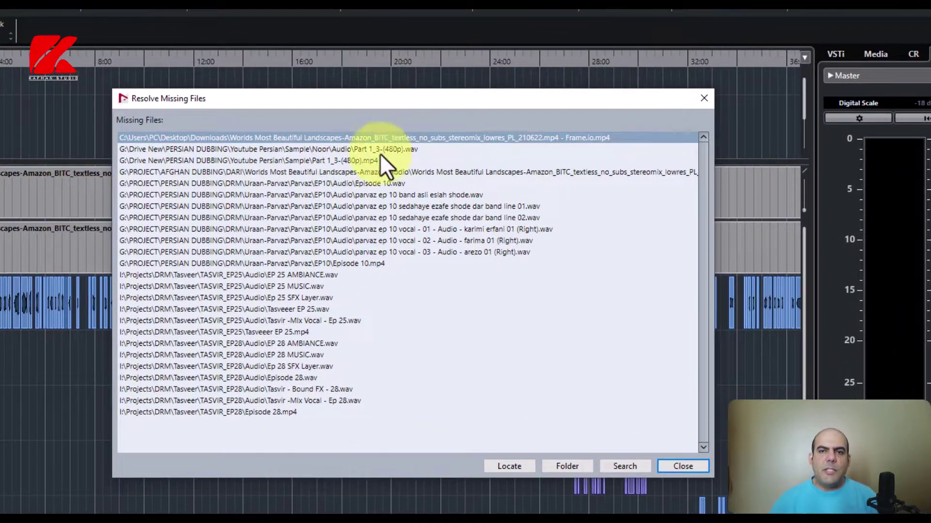
Examine the missing video and audio file paths in the list and the Locate, Folder and Search options
left_click(411, 149)
left_click(403, 184)
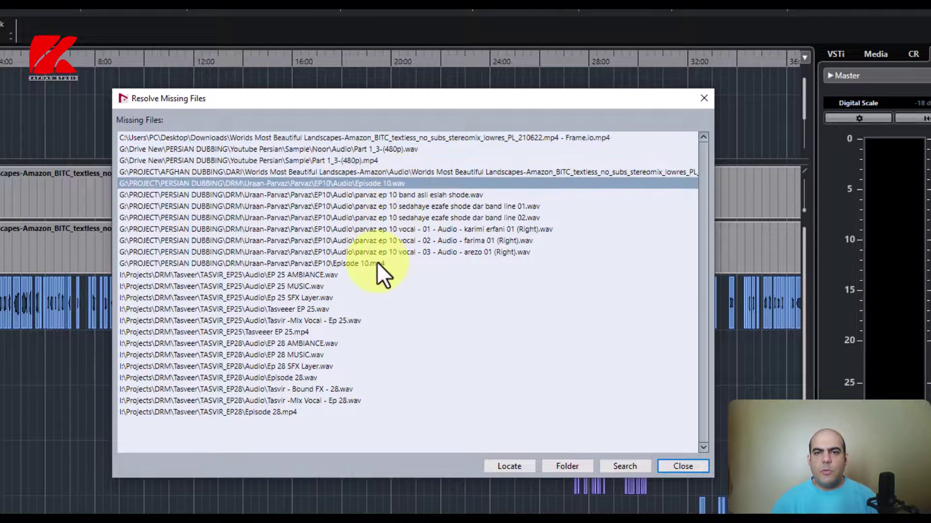
left_click(376, 266)
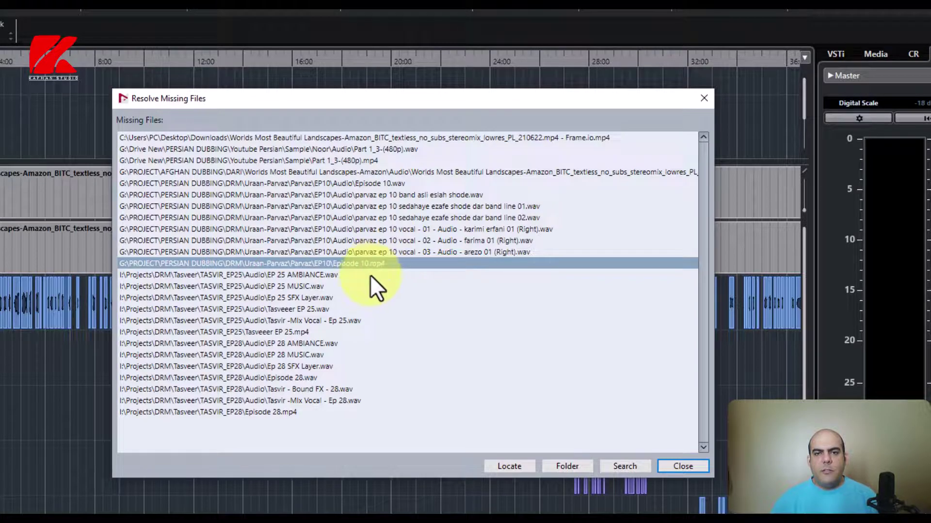
left_click(285, 415)
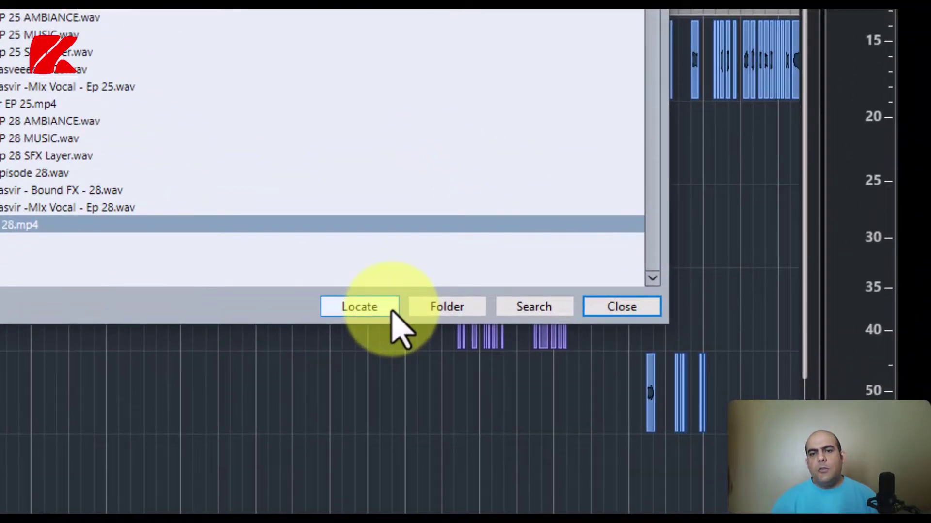
left_click(391, 311)
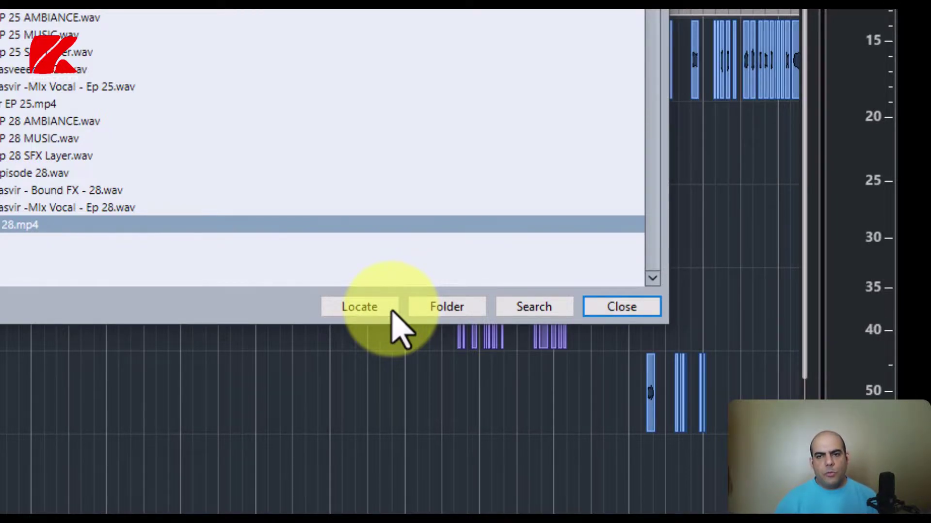
left_click(392, 310)
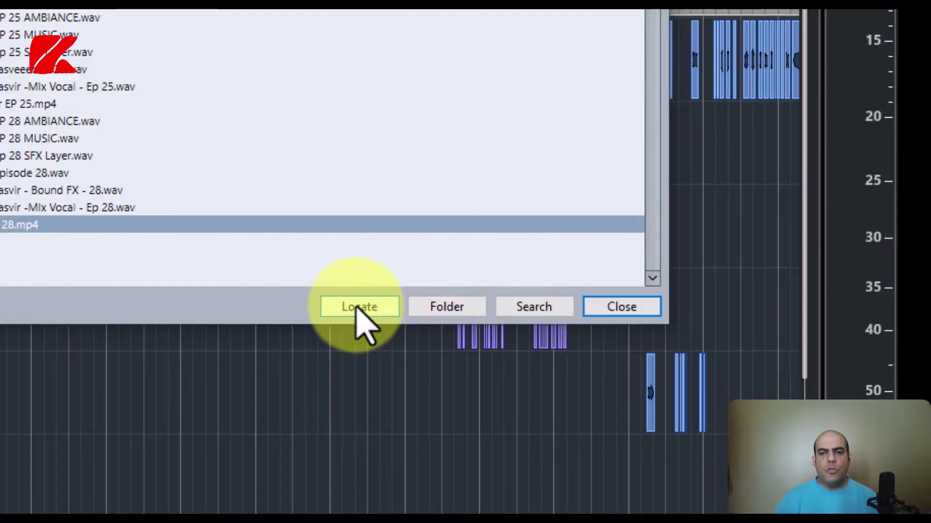
left_click(432, 314)
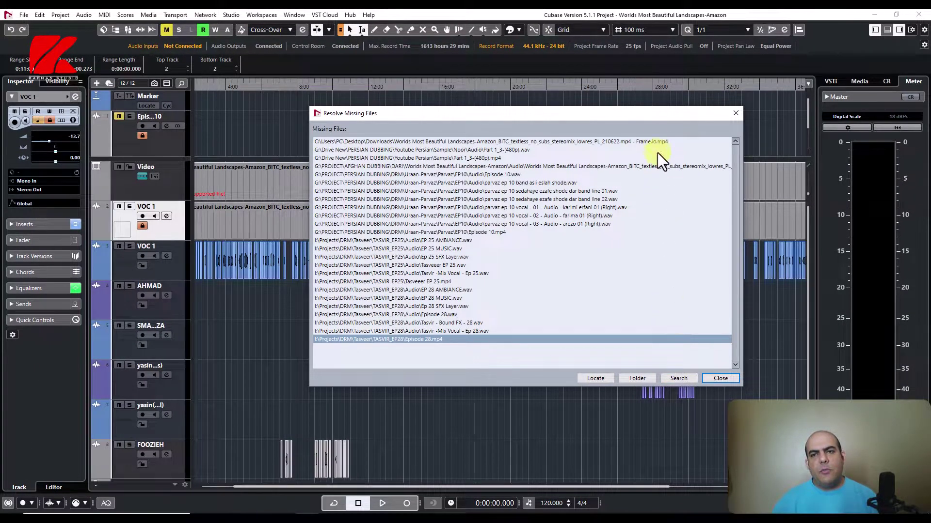
left_click(657, 142)
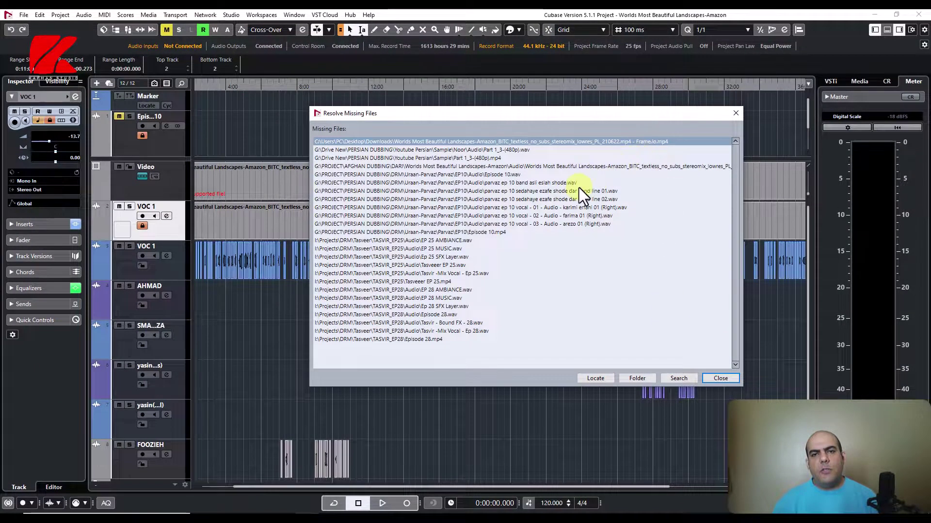
left_click(504, 232)
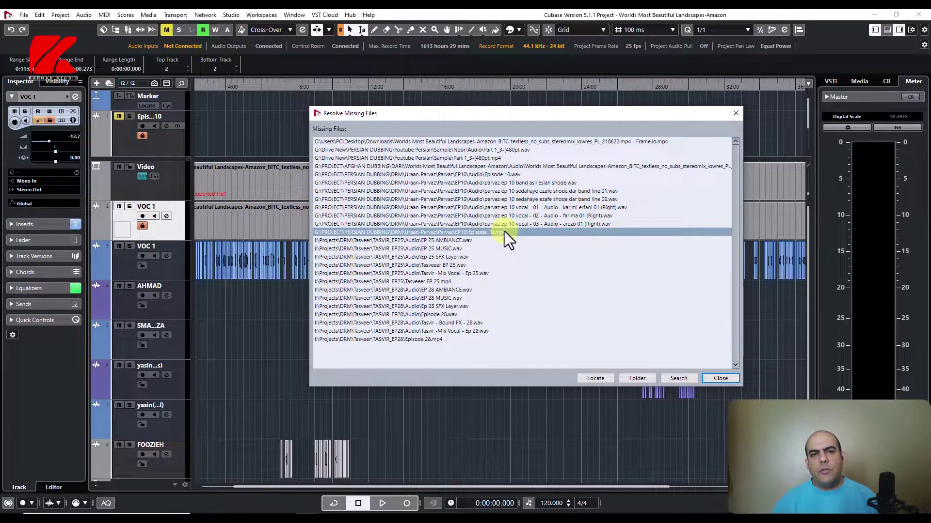
left_click(427, 339)
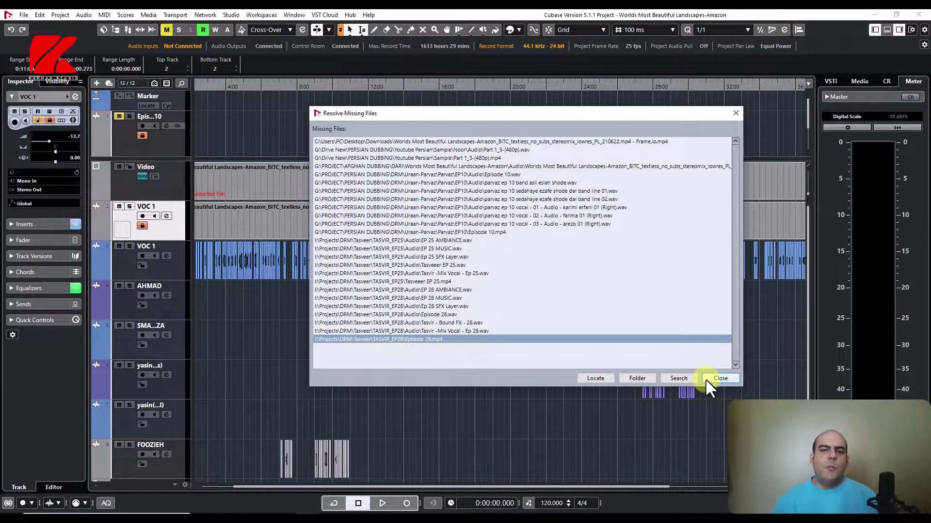
Relink the missing Amazon landscapes video to THE WORLD'S MOST BEAUTIFUL LANDSCAPES-THE_AMAZON.mp4, close the missing files list and select the event on the Video track
left_click(596, 378)
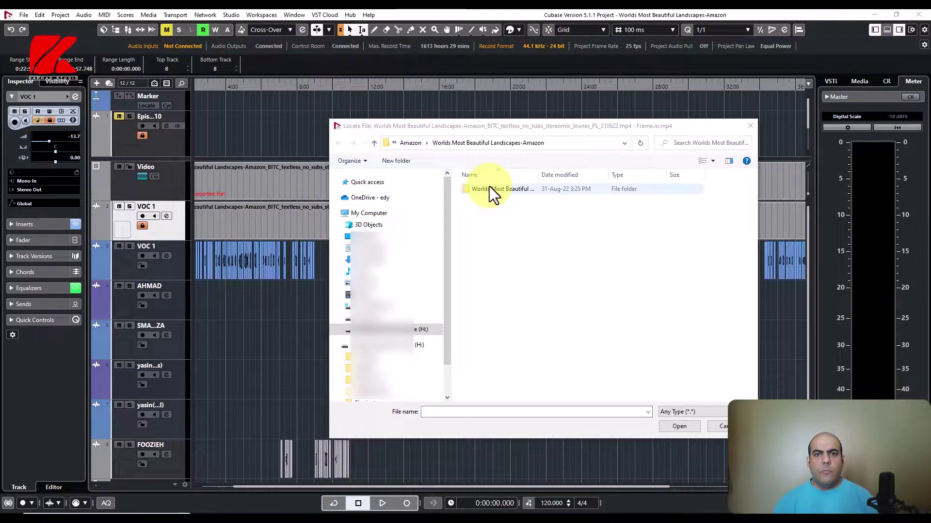
left_click(495, 190)
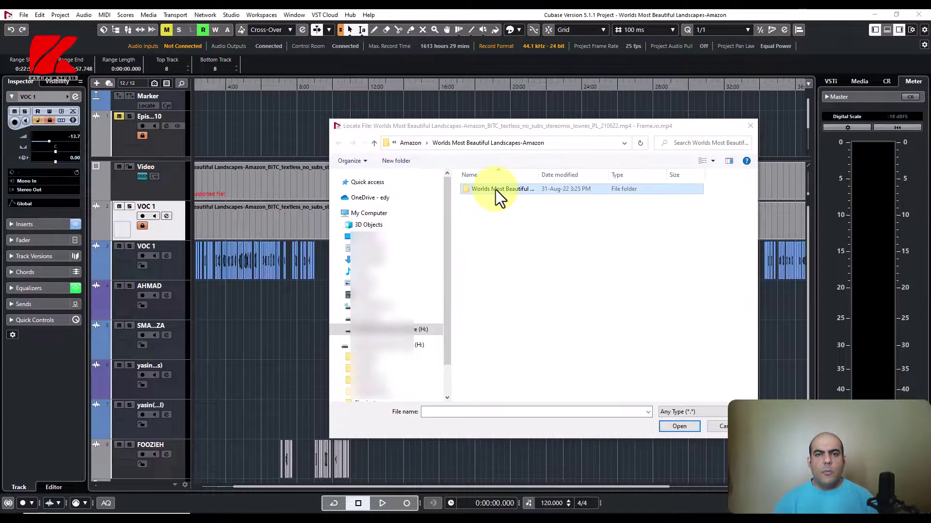
double_click(501, 189)
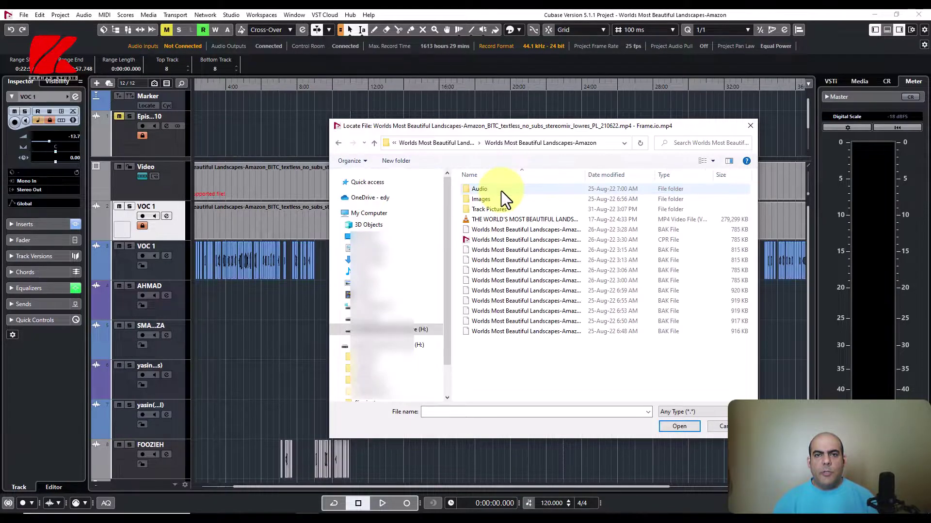
left_click(498, 220)
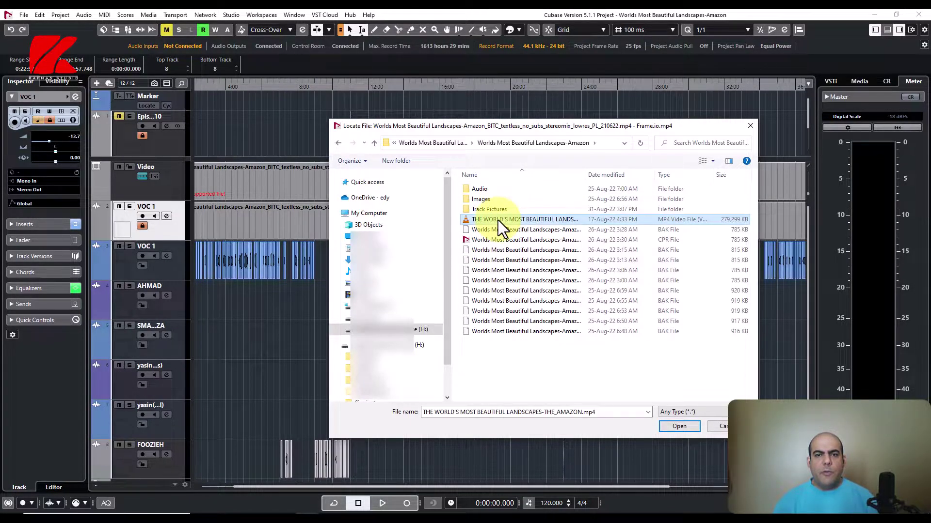
left_click(679, 427)
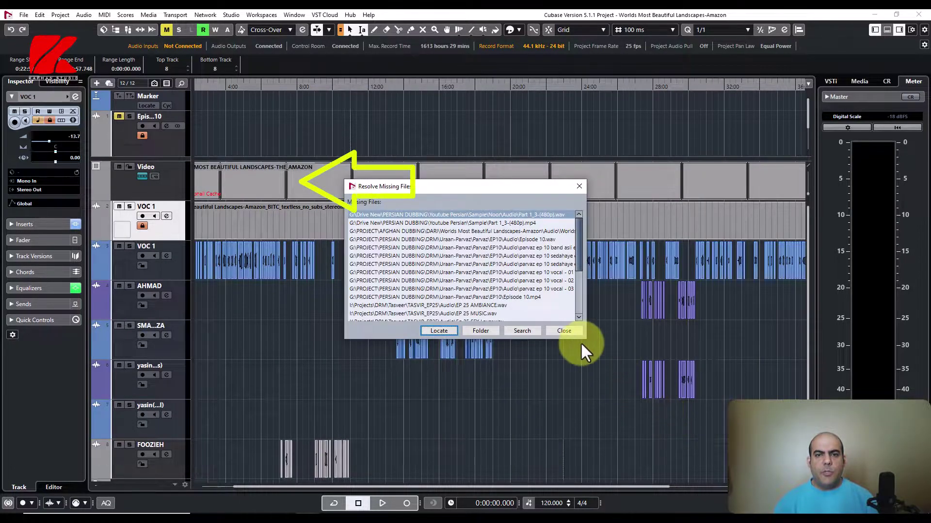
left_click(564, 330)
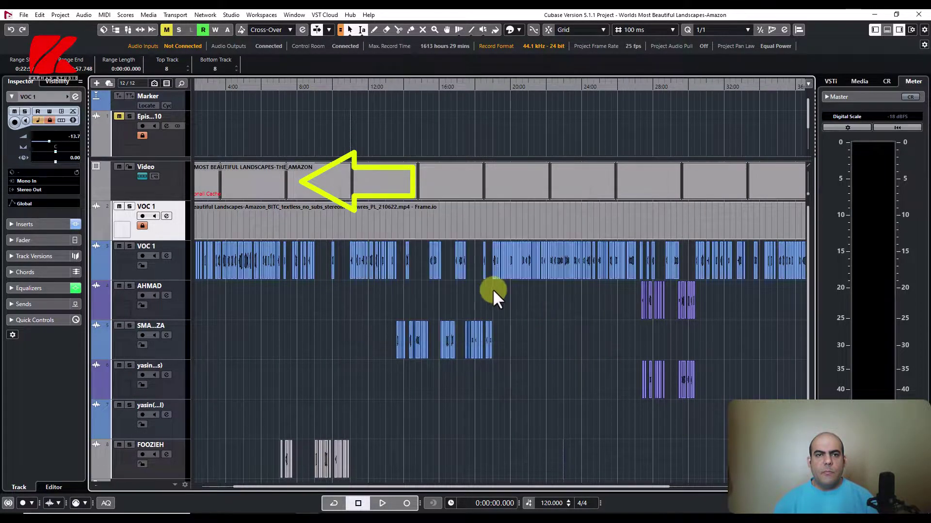
left_click(309, 187)
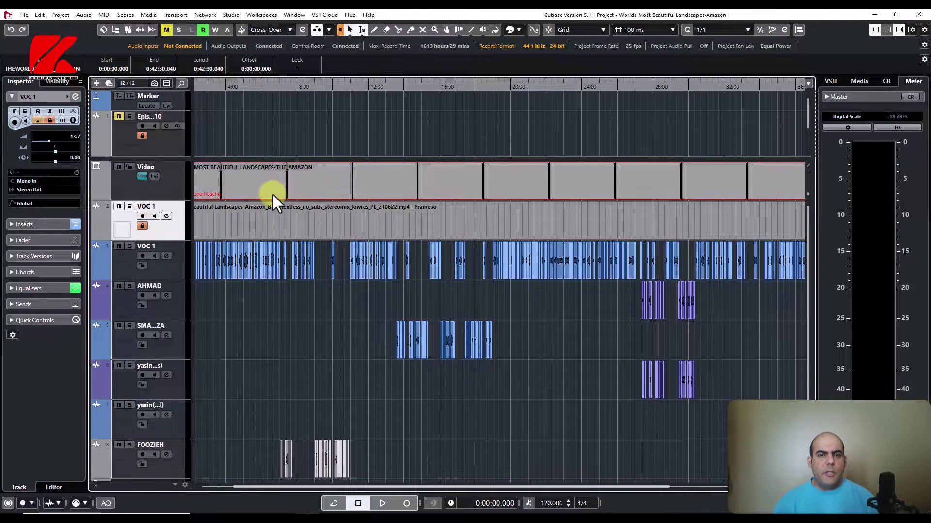
Unlock the VOC 1 audio track holding the original Frame.io reference audio, with the full event in view
key("g")
key("g")
left_click(142, 226)
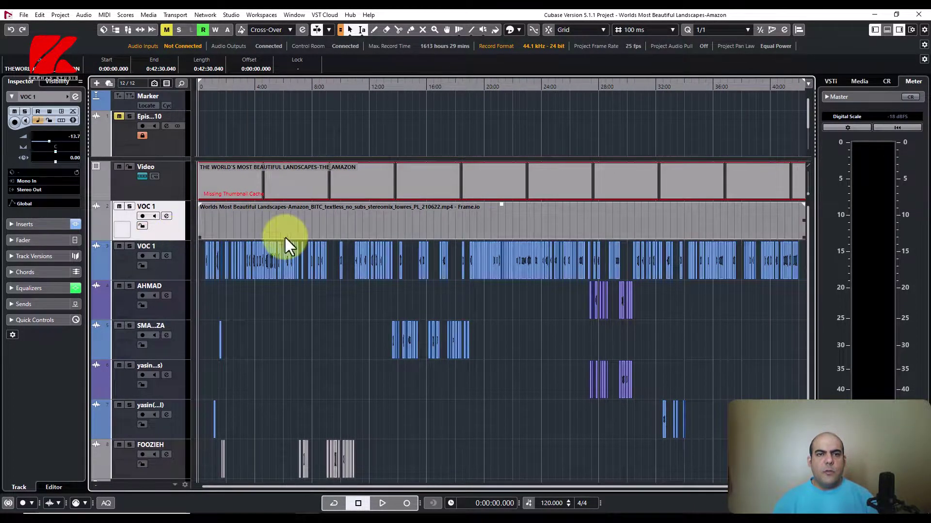
Look up the project's remaining missing files and enlarge the list
left_click(149, 16)
left_click(186, 124)
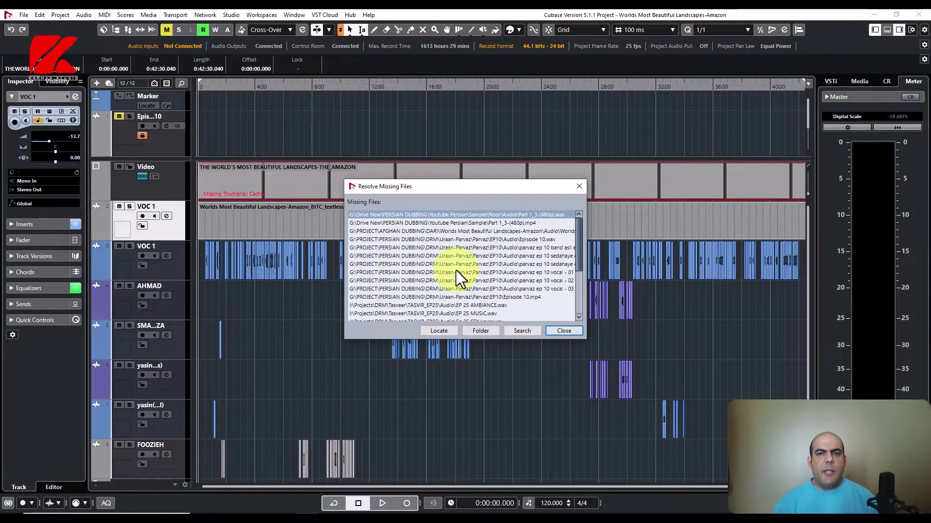
left_click_drag(586, 340, 647, 467)
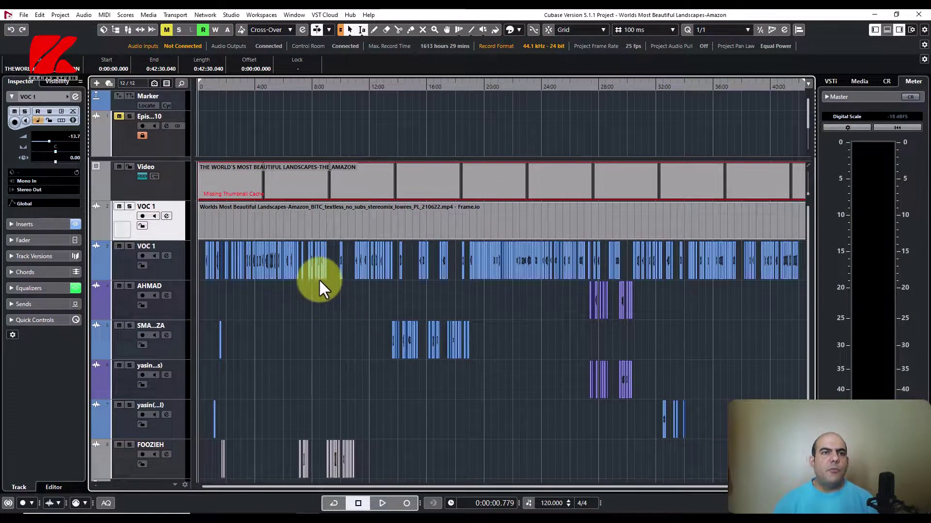
Reopen the missing files list, review the complete paths of entries from other projects, and close the list
left_click(148, 15)
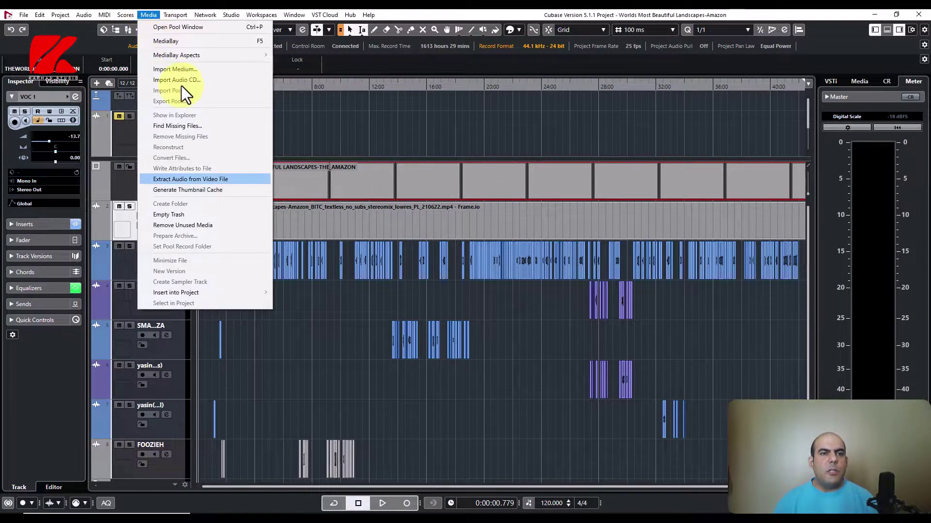
left_click(200, 126)
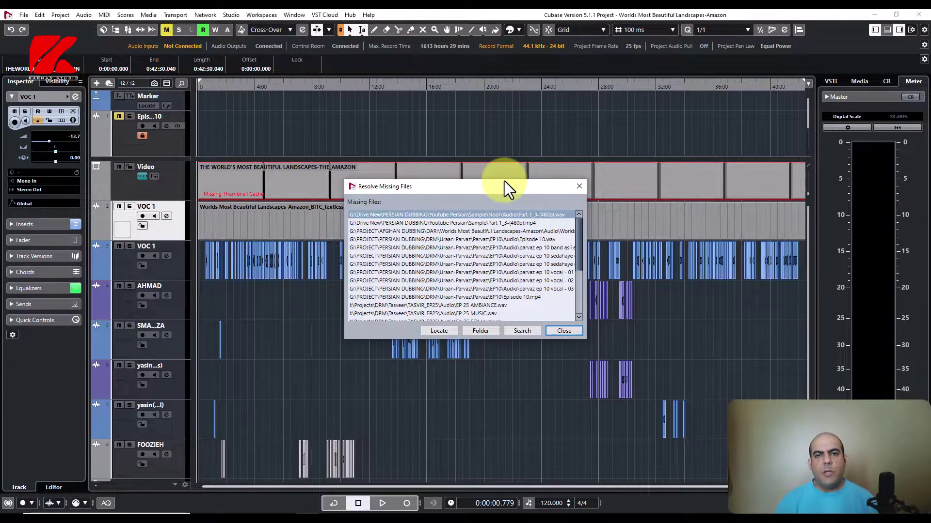
left_click_drag(504, 182, 510, 95)
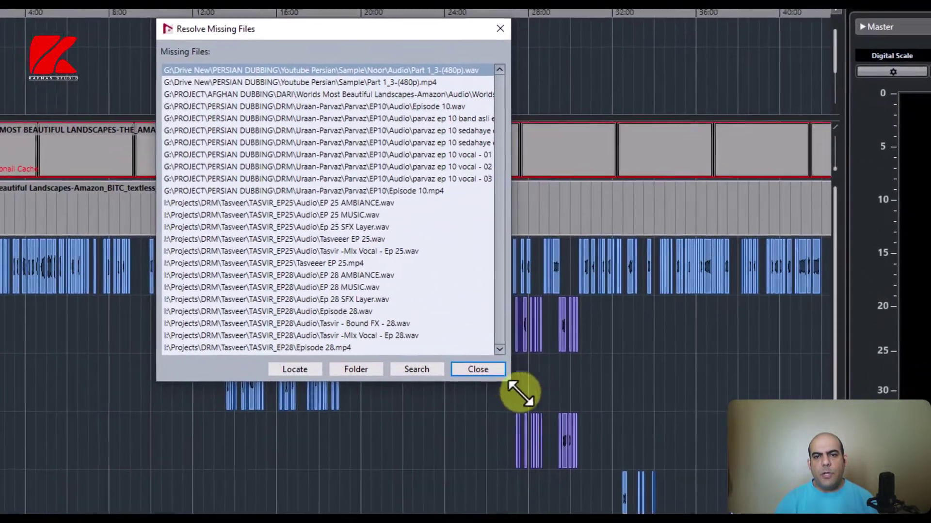
left_click_drag(587, 340, 705, 458)
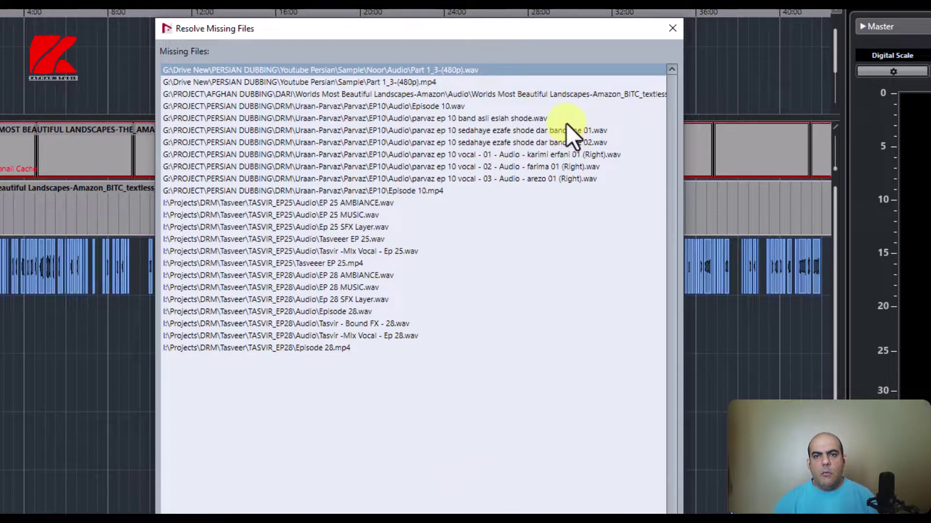
left_click(435, 129)
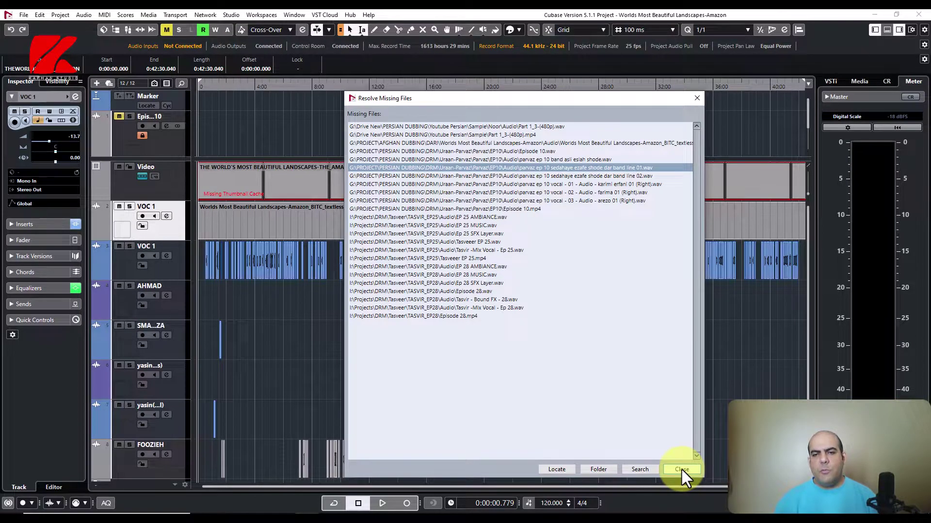
left_click(681, 470)
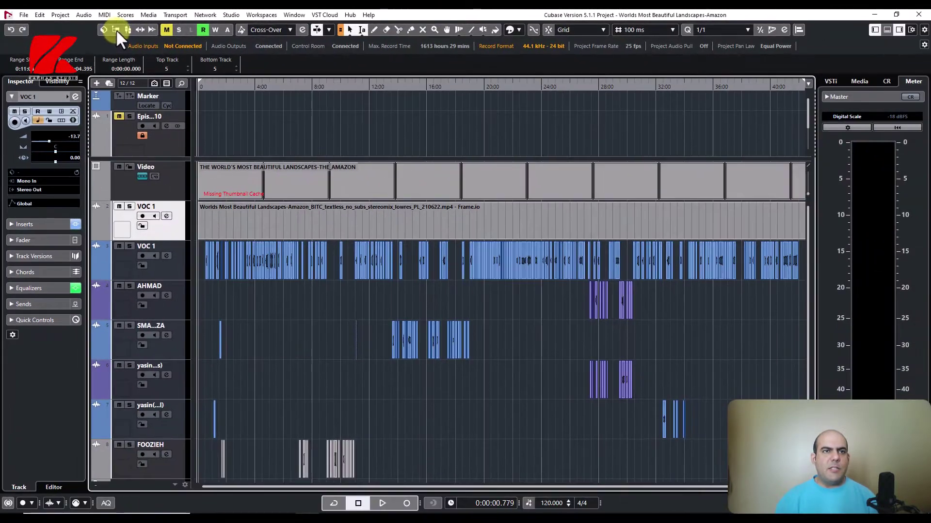
Open the project's Pool window to show its Audio, Clip Packages, Video and Trash folders
left_click(140, 34)
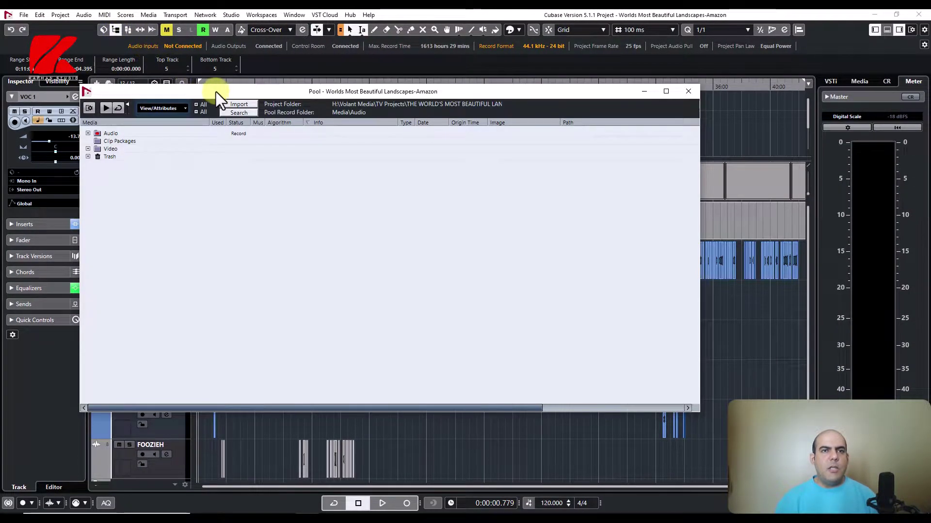
left_click_drag(220, 94, 225, 95)
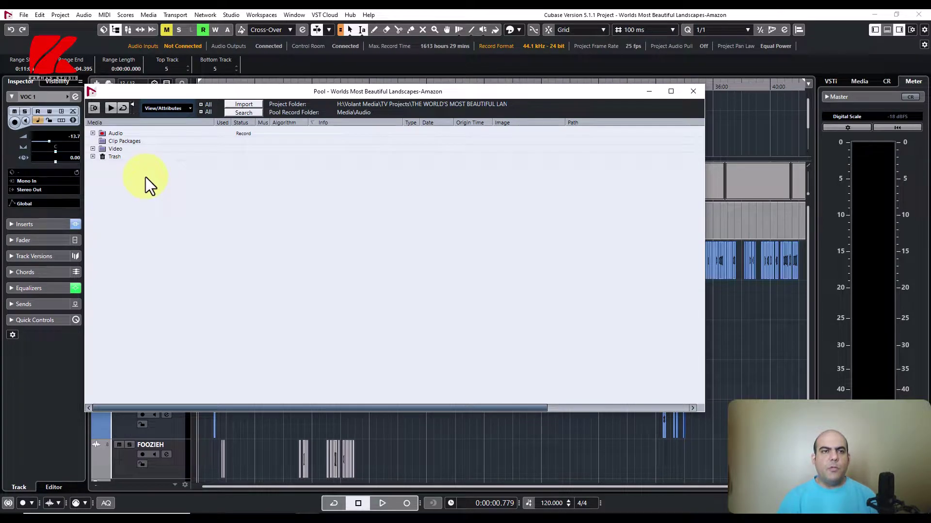
key("ctrl+p")
key("ctrl+p")
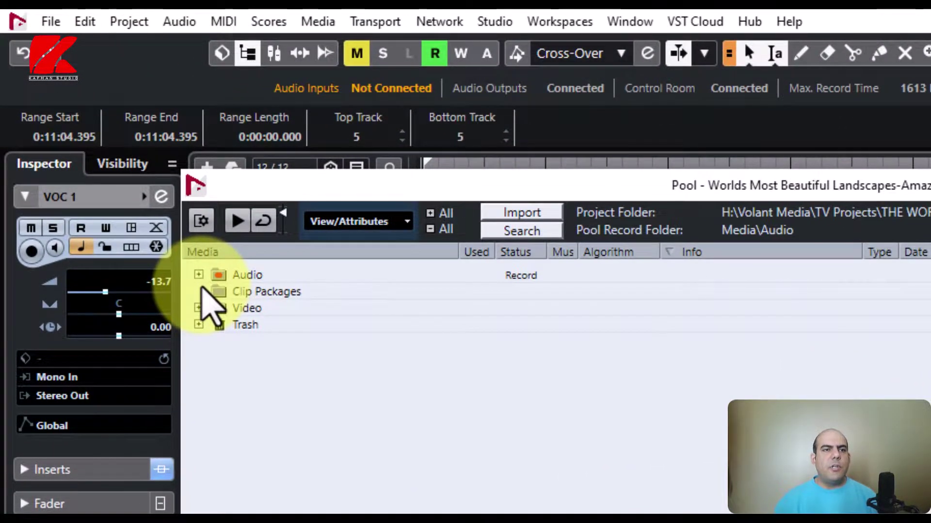
Expand the Pool's Audio folder and examine how often its clips are used, including Audio 12_27
left_click(199, 275)
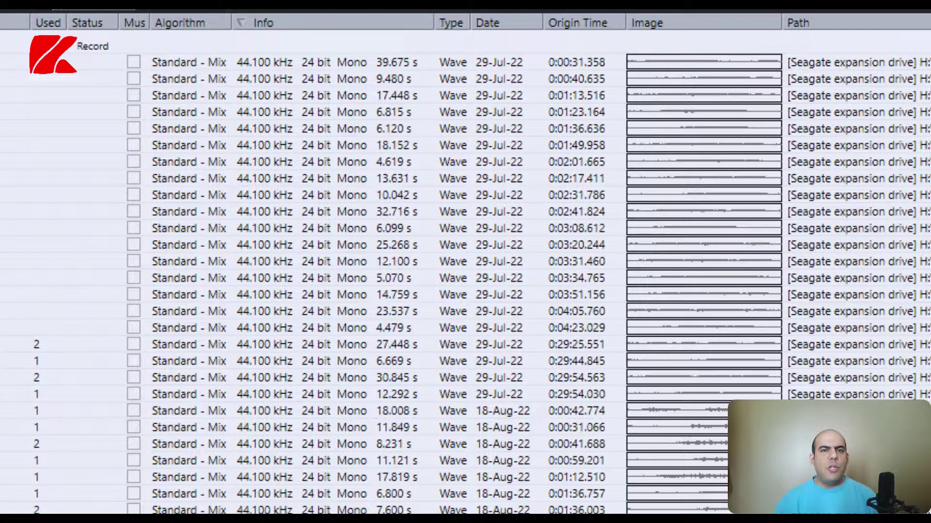
scroll(465, 271, "down", 20)
scroll(465, 272, "up", 20)
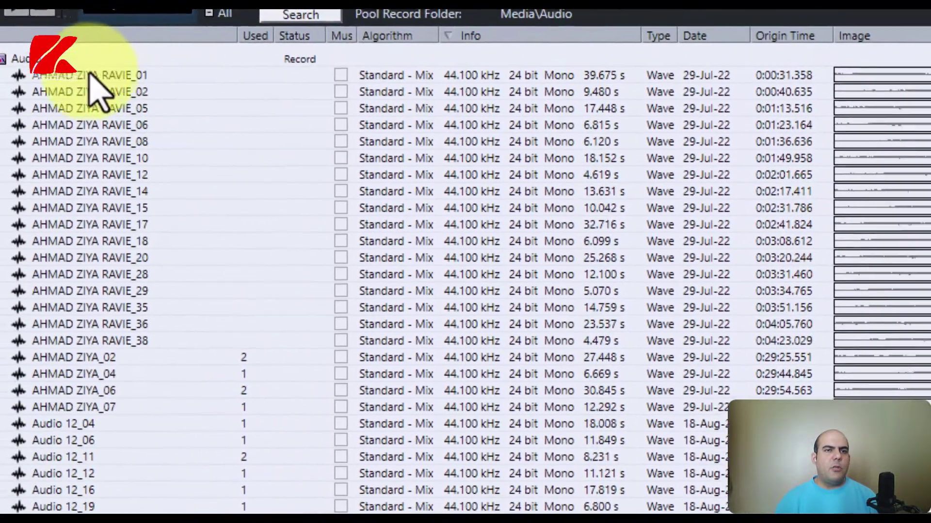
left_click(121, 76)
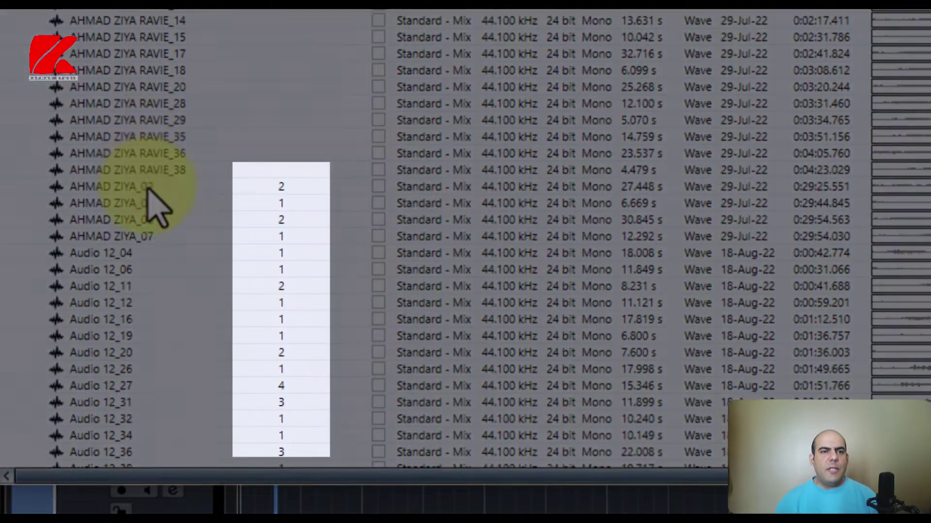
left_click(146, 187)
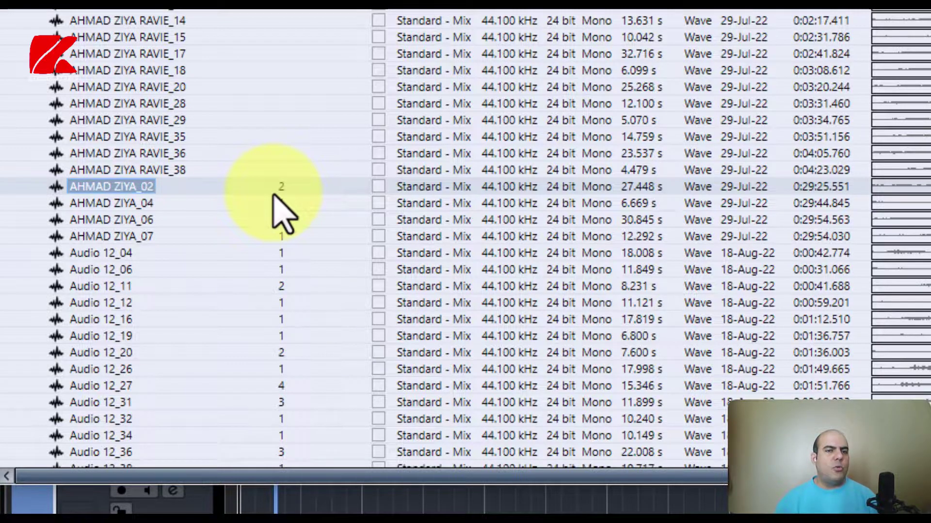
left_click(304, 387)
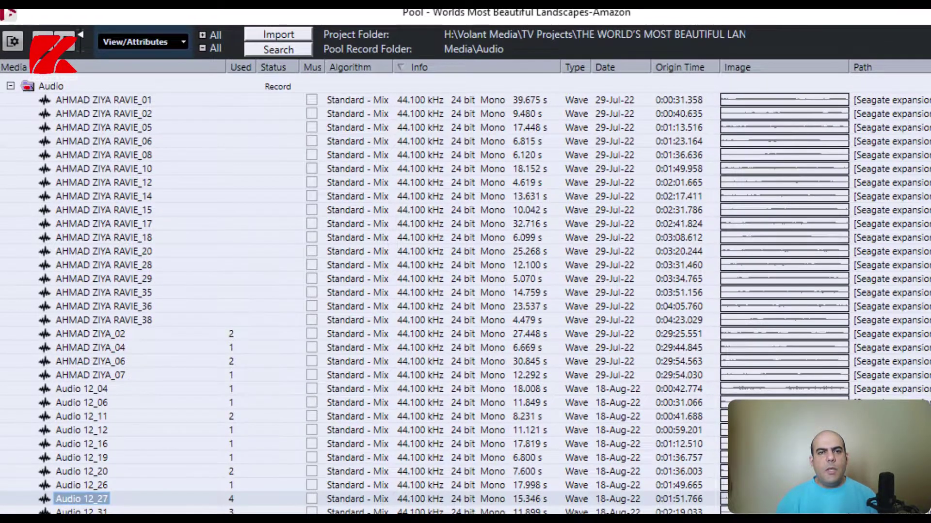
Check the status of the missing EP 25, EP 28 and Episode audio clips, and collapse the Audio folder
scroll(541, 121, "down", 15)
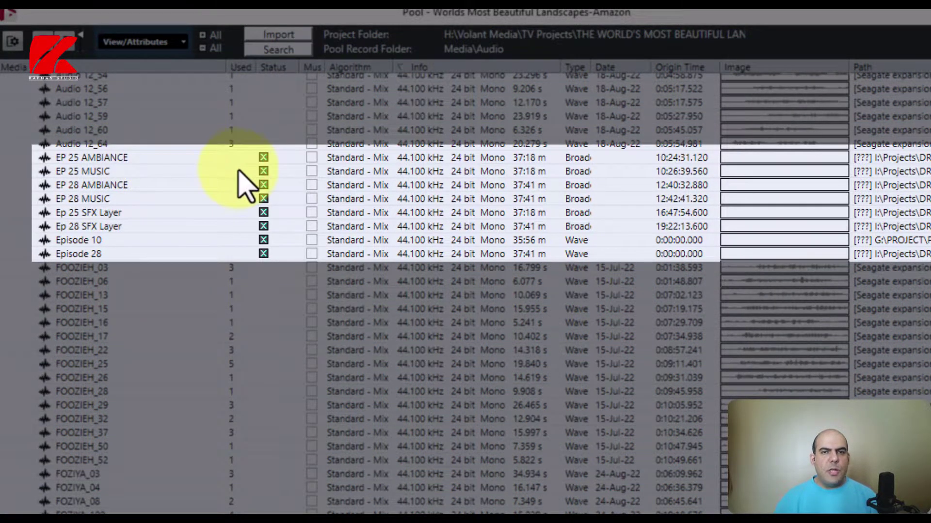
left_click(287, 155)
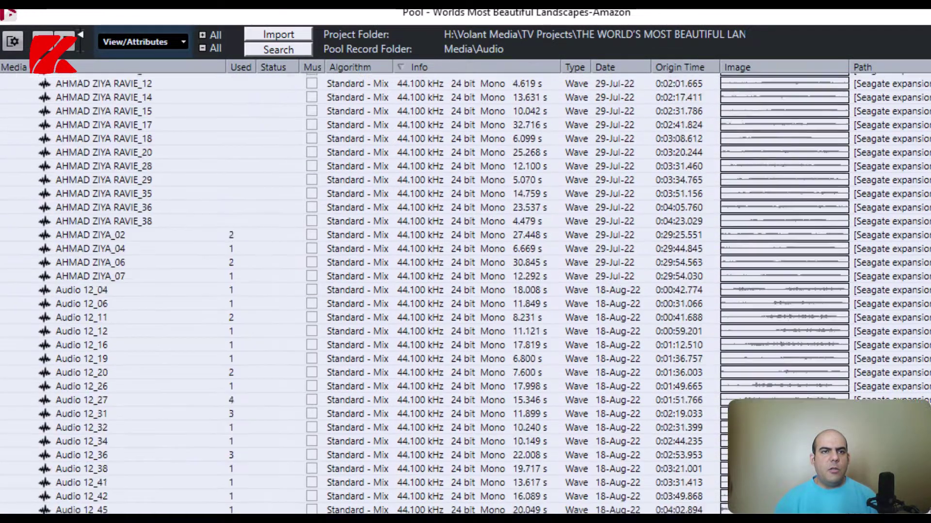
scroll(579, 153, "up", 15)
left_click(10, 86)
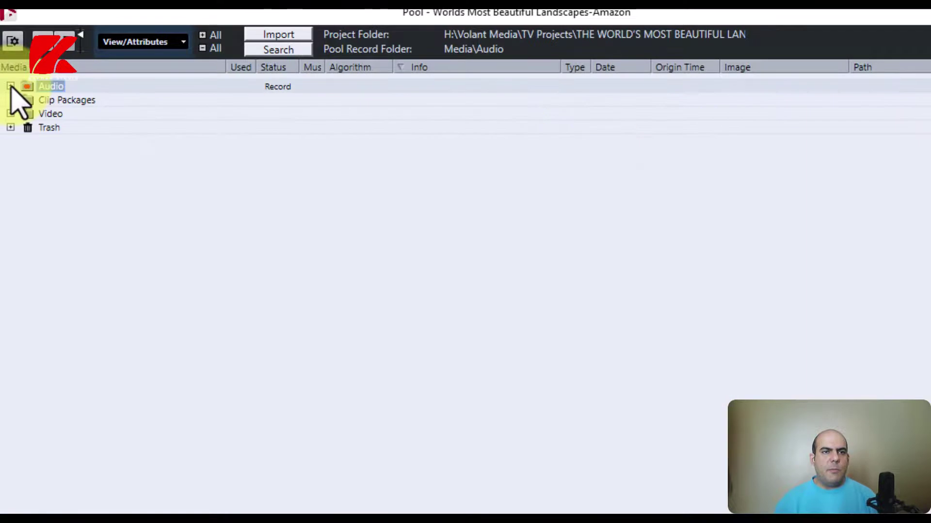
Expand the Pool's Video folder and compare the status of the missing videos with the relinked Amazon landscapes video
left_click(11, 113)
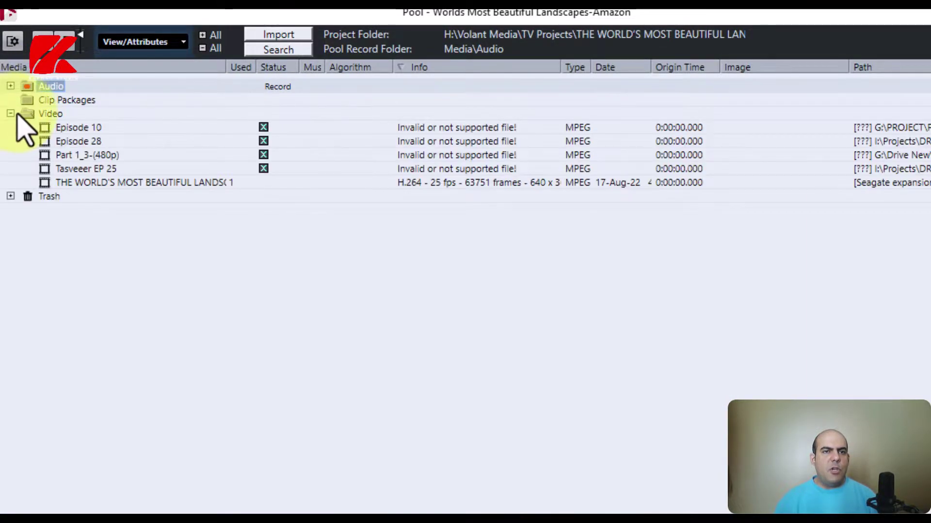
left_click(285, 167)
left_click(283, 127)
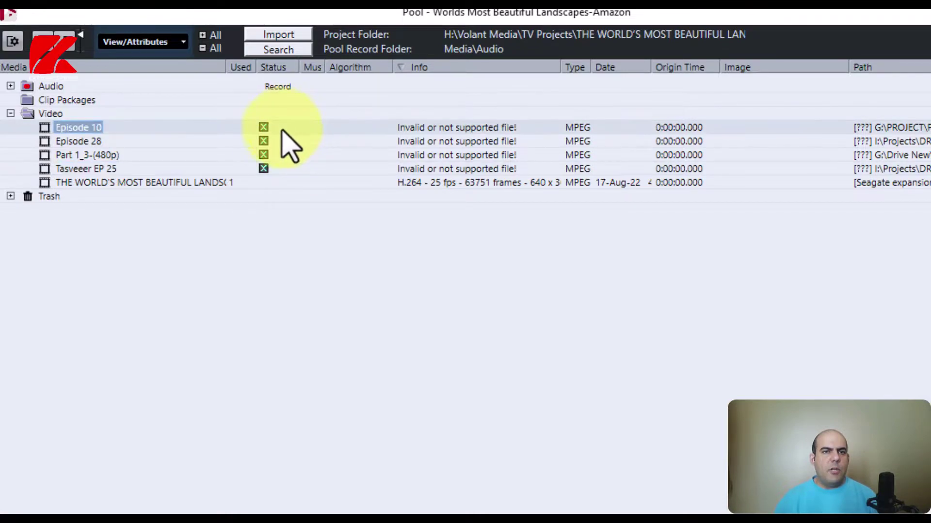
left_click(224, 184)
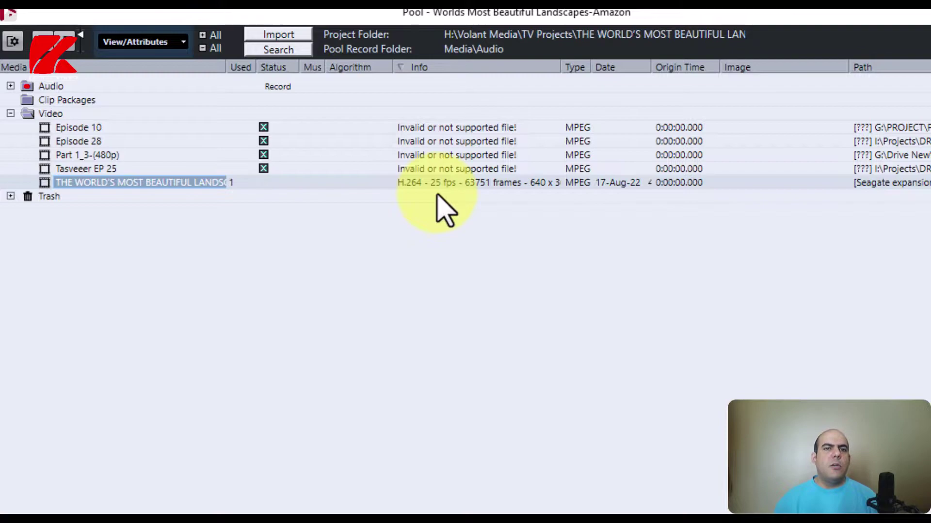
left_click(266, 183)
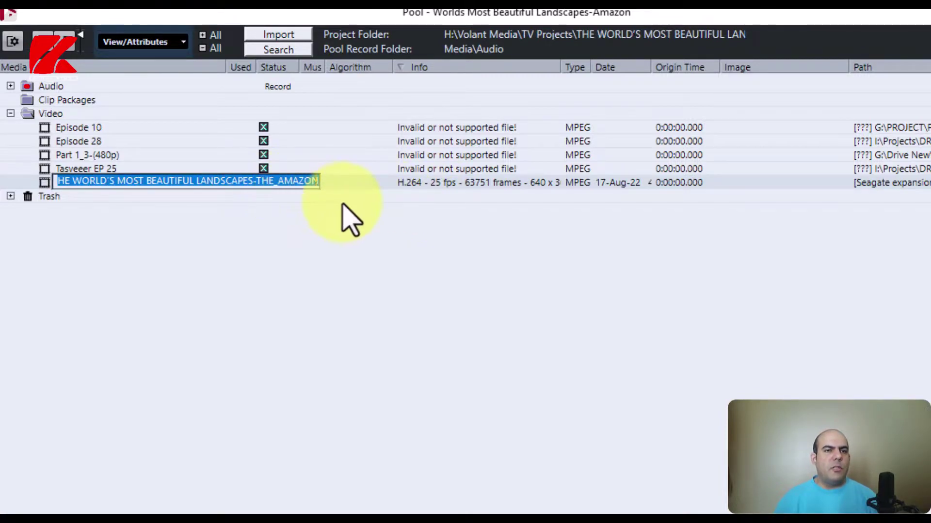
left_click(341, 204)
left_click(290, 169)
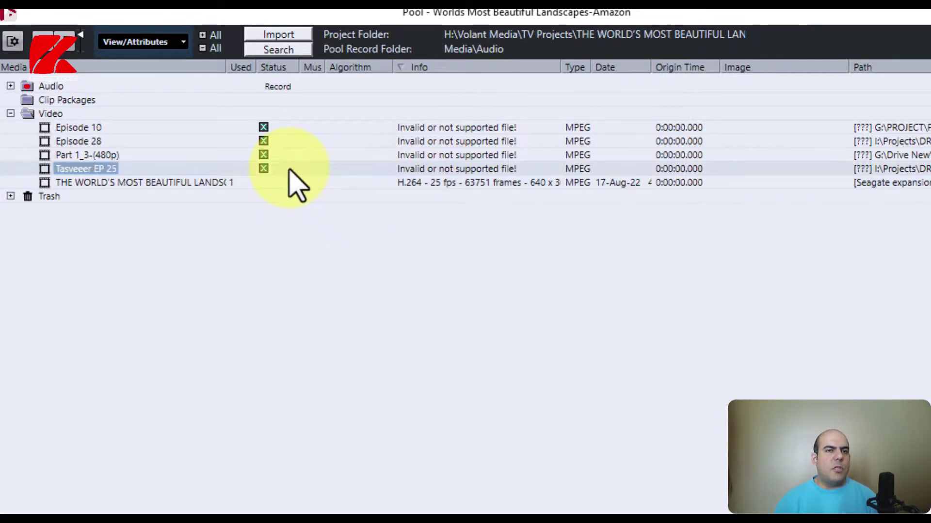
left_click(295, 128)
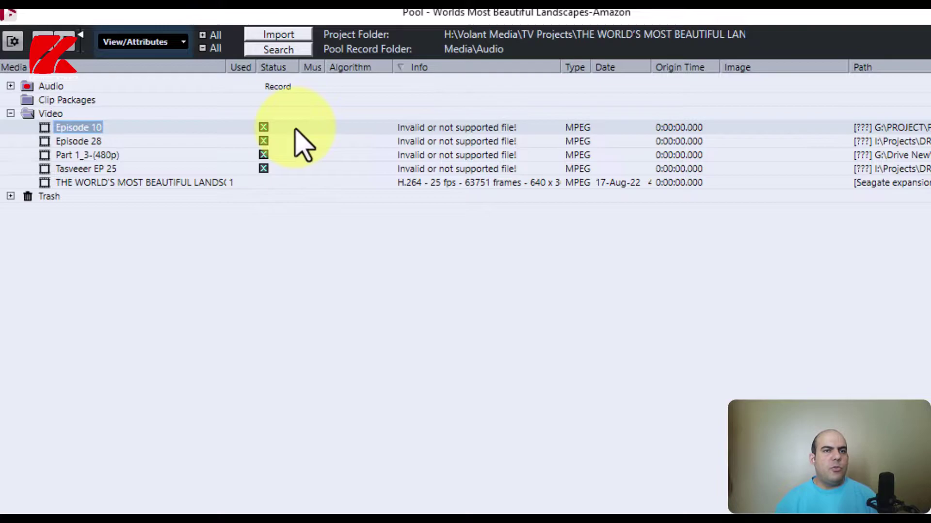
Review the discarded audio clips in the Pool's Trash folder, leaving the Video and Trash folders collapsed
left_click(10, 196)
left_click(11, 114)
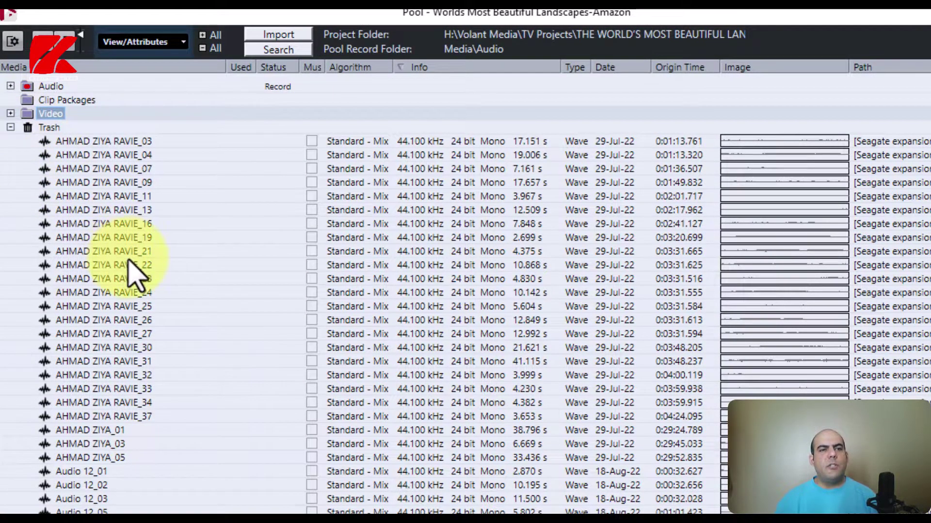
scroll(129, 265, "down", 10)
scroll(130, 264, "down", 13)
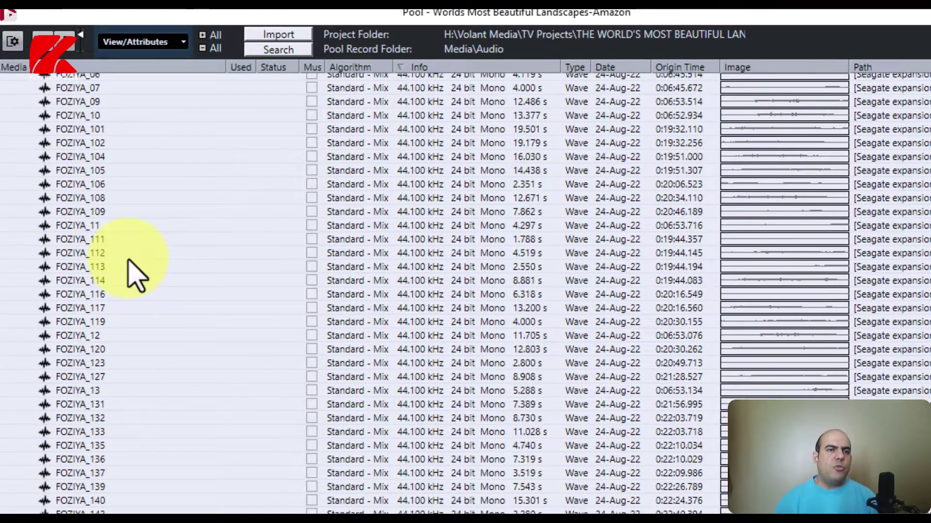
scroll(128, 264, "up", 20)
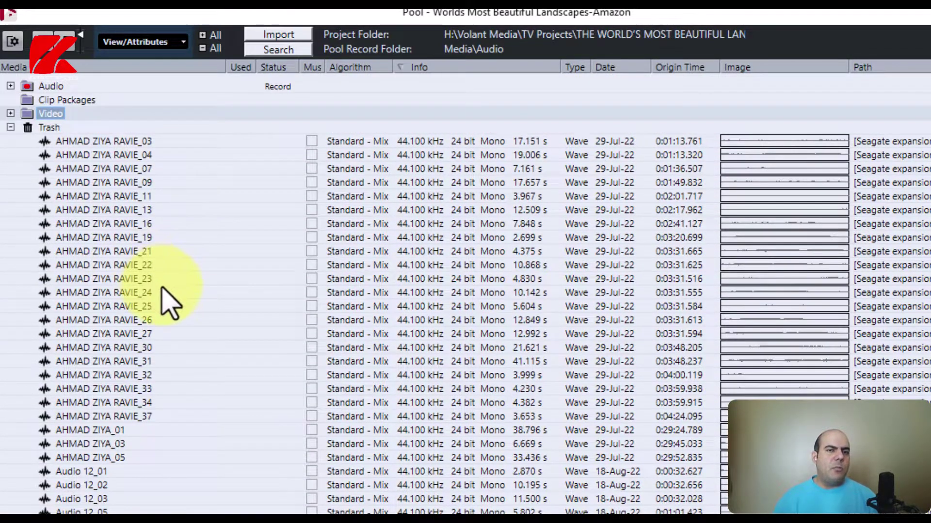
scroll(170, 303, "down", 20)
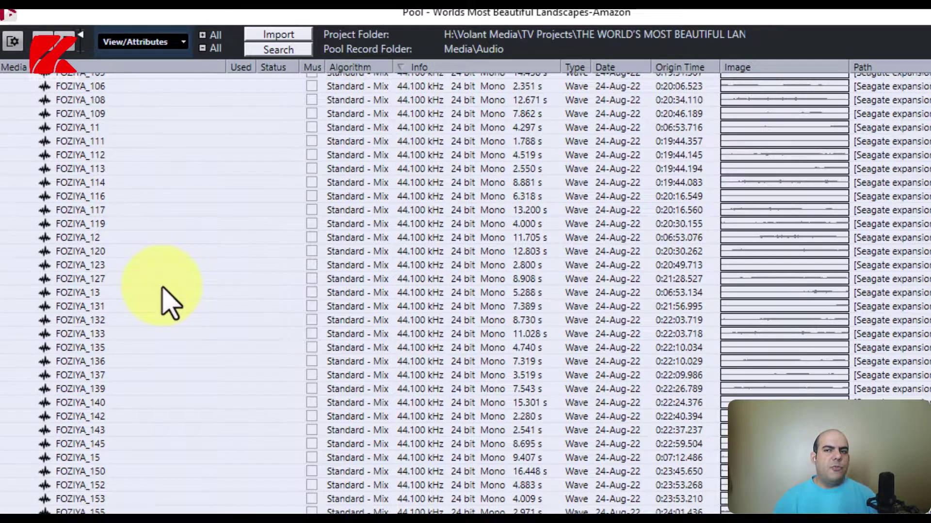
scroll(169, 303, "down", 20)
scroll(170, 303, "down", 15)
scroll(169, 302, "up", 20)
scroll(169, 303, "up", 20)
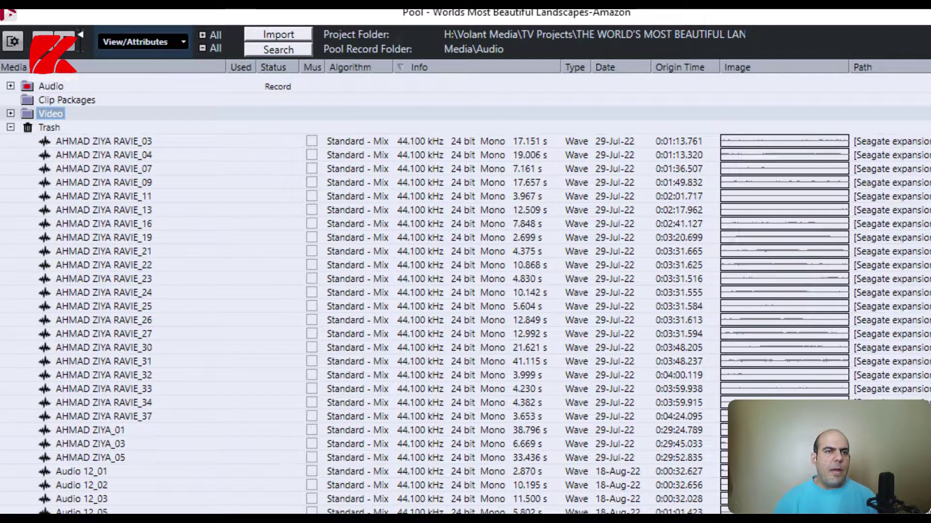
left_click(10, 127)
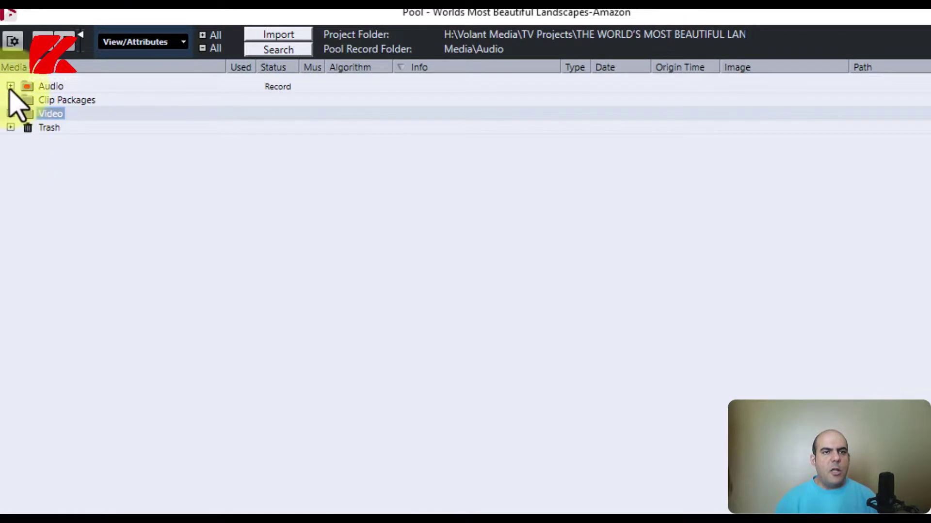
Remove the missing clips from EP 25 AMBIANCE through Episode 28 in the Audio folder from the Pool
left_click(11, 89)
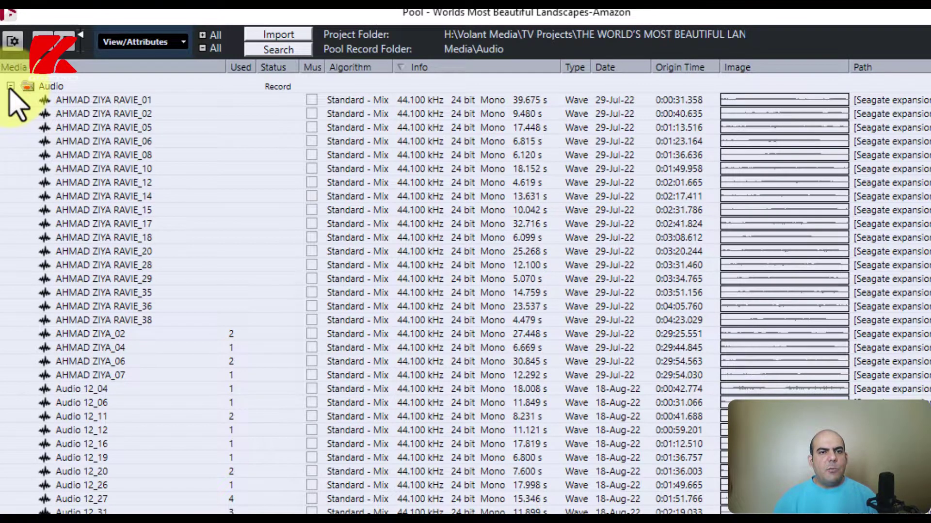
scroll(9, 90, "down", 20)
scroll(10, 90, "up", 7)
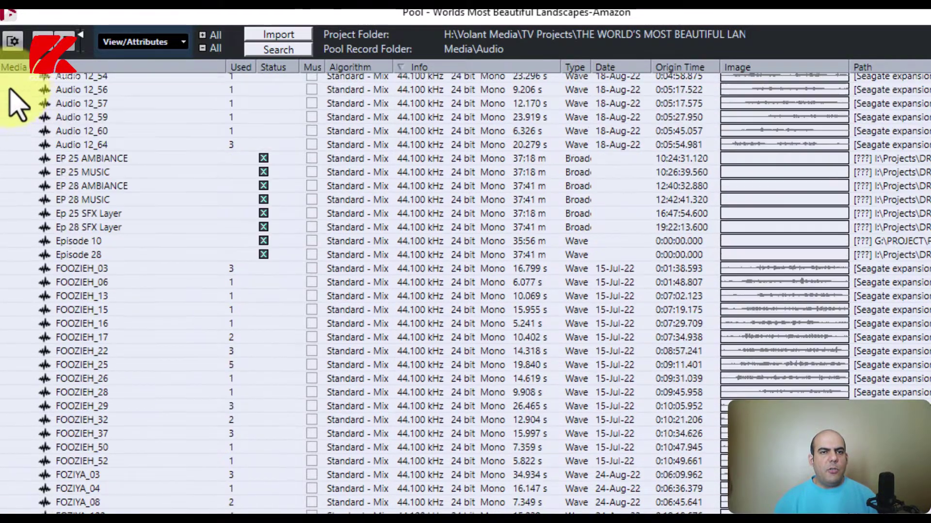
left_click(130, 159)
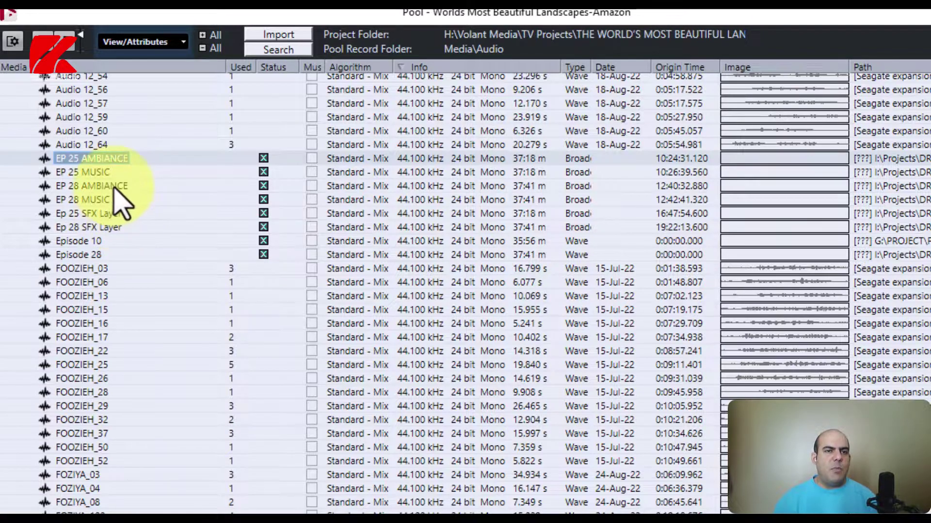
left_click(109, 254, "shift")
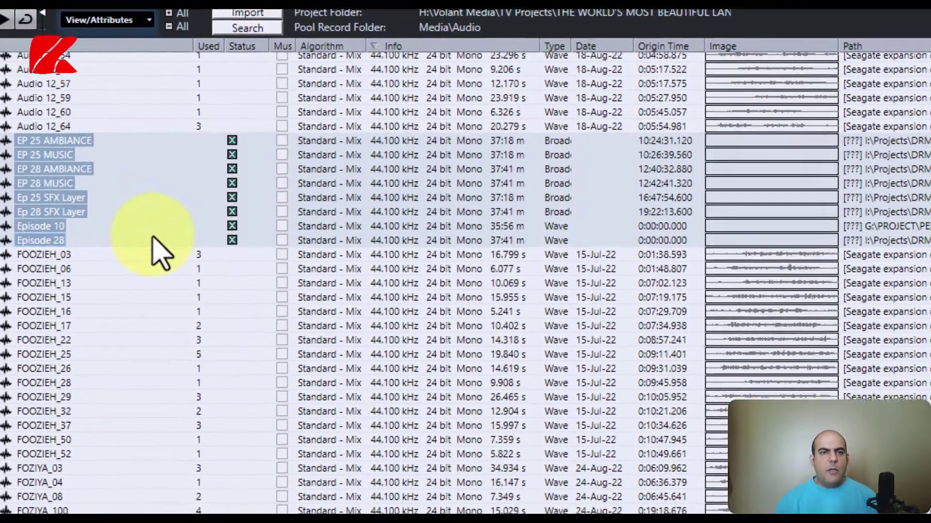
key("Delete")
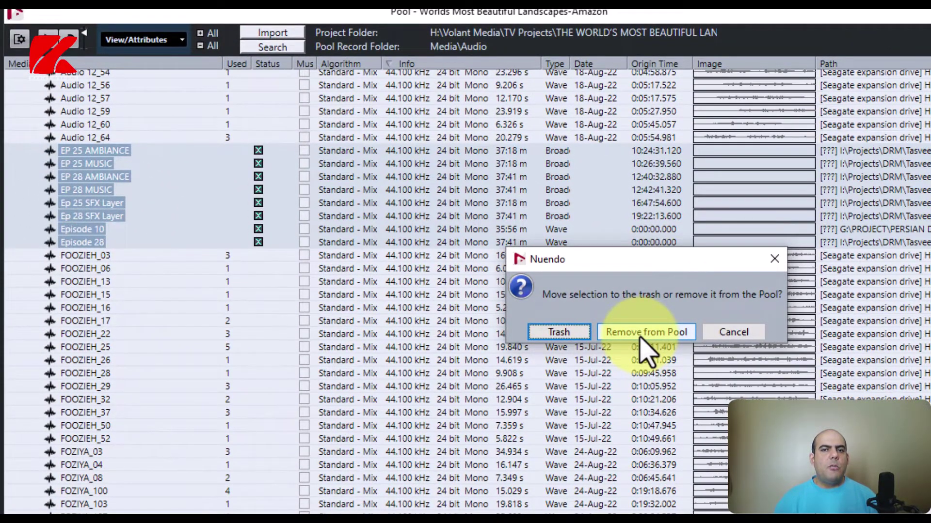
left_click(640, 337)
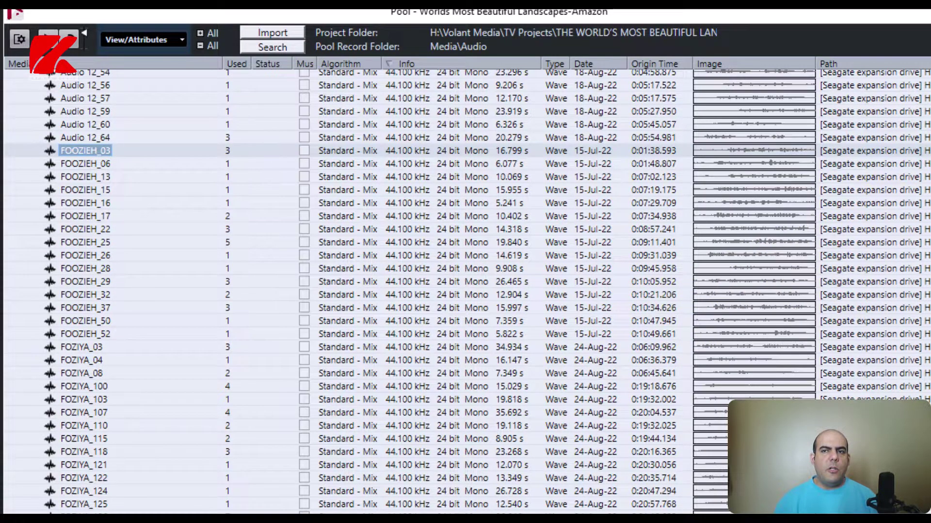
Remove the missing Part 1_3-(480p) audio clip from the Pool
scroll(465, 290, "down", 15)
scroll(465, 291, "down", 20)
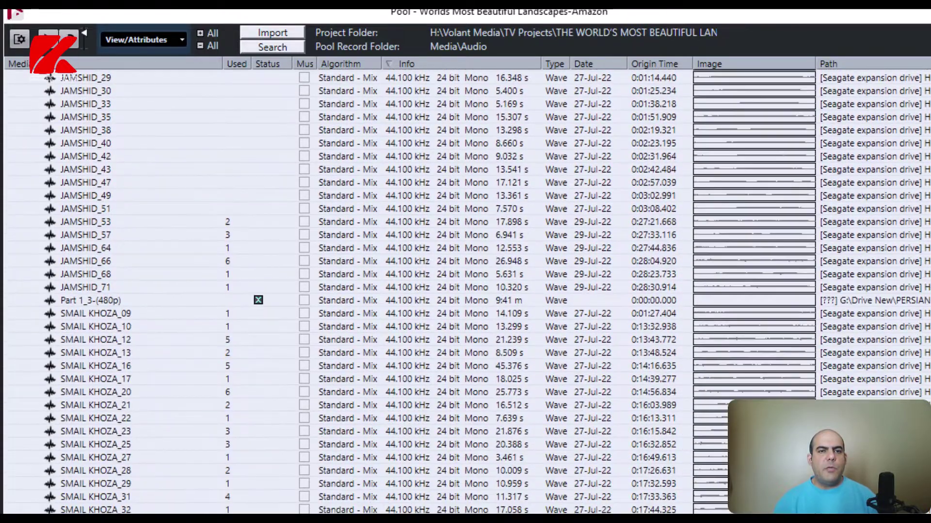
left_click(207, 303)
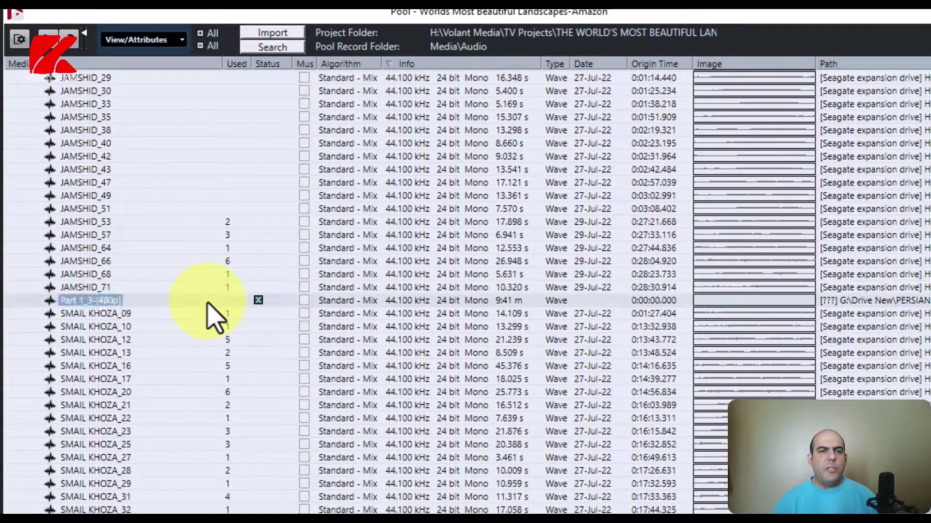
key("Delete")
key("Tab")
key("Return")
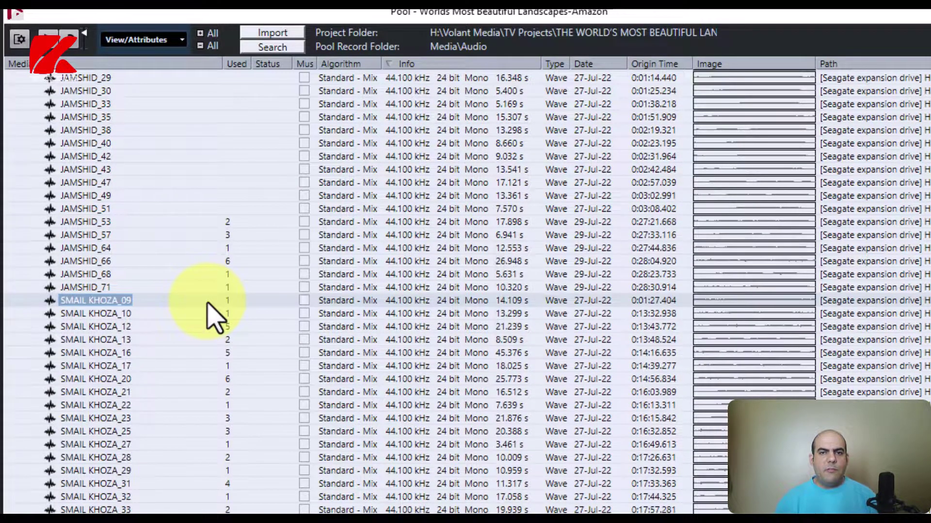
Remove the missing audio clips from Tasveeer EP 25 through Worlds Most Beautiful Landscapes-Amaz from the Pool, including all occurrences in the project
scroll(213, 318, "down", 20)
scroll(209, 315, "up", 12)
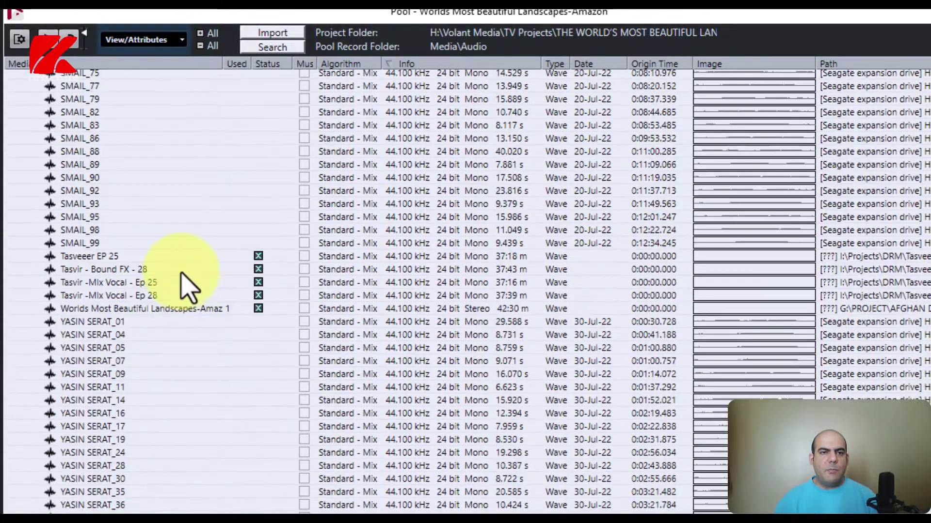
left_click(167, 256)
left_click(177, 308, "shift")
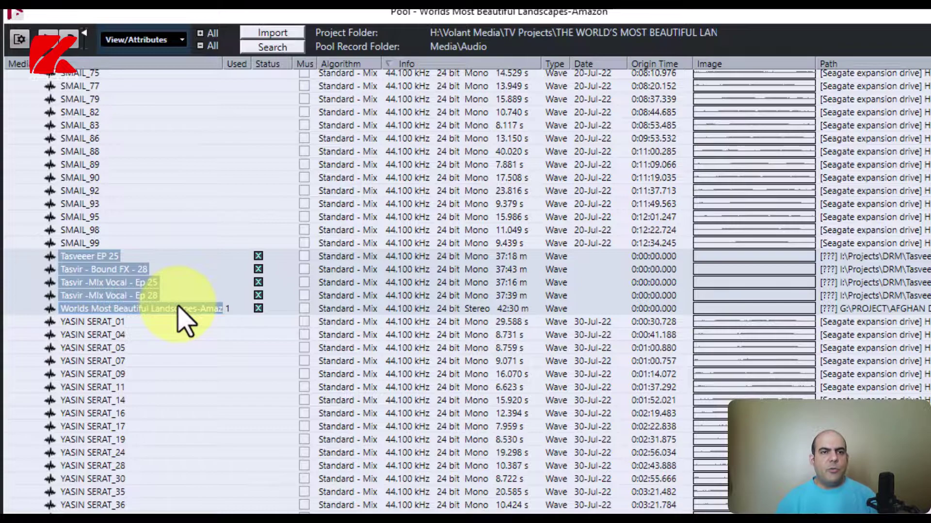
key("Delete")
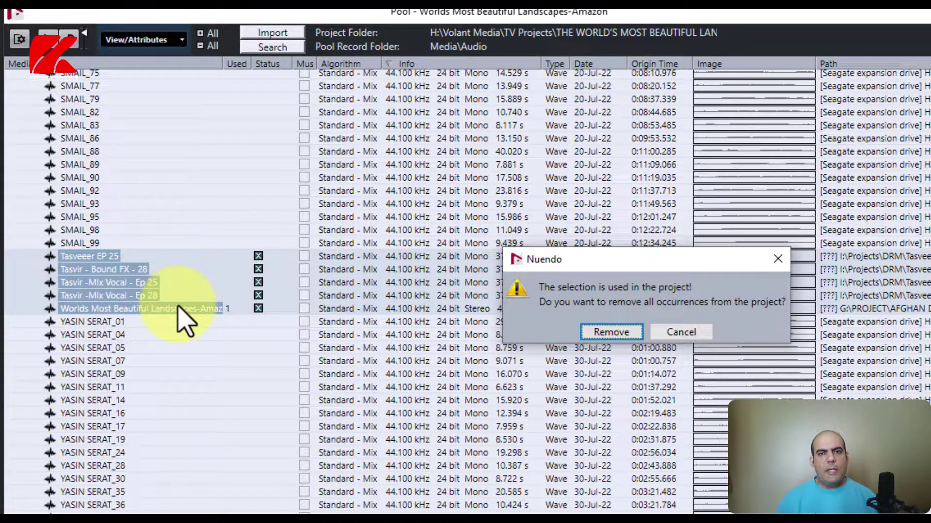
key("Return")
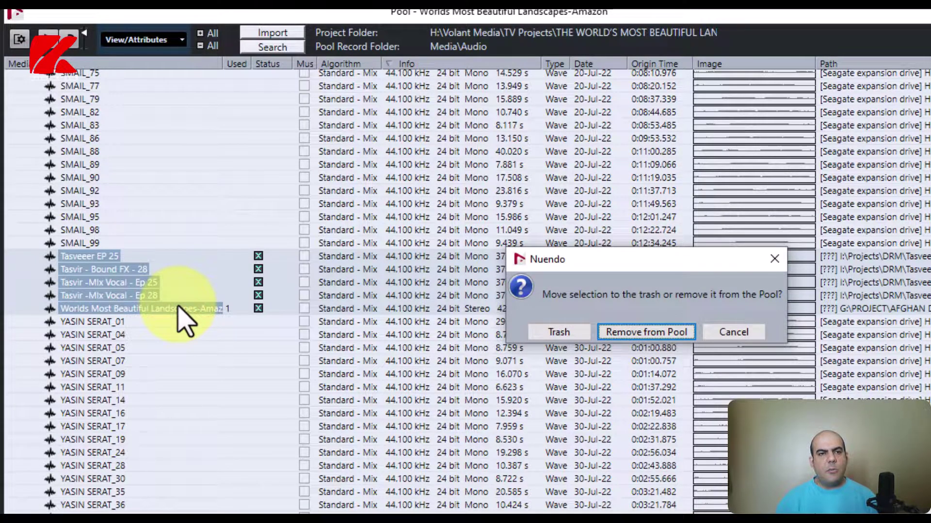
key("Return")
Remove the six missing parvaz ep 10 audio clips from the Pool
scroll(185, 321, "down", 5)
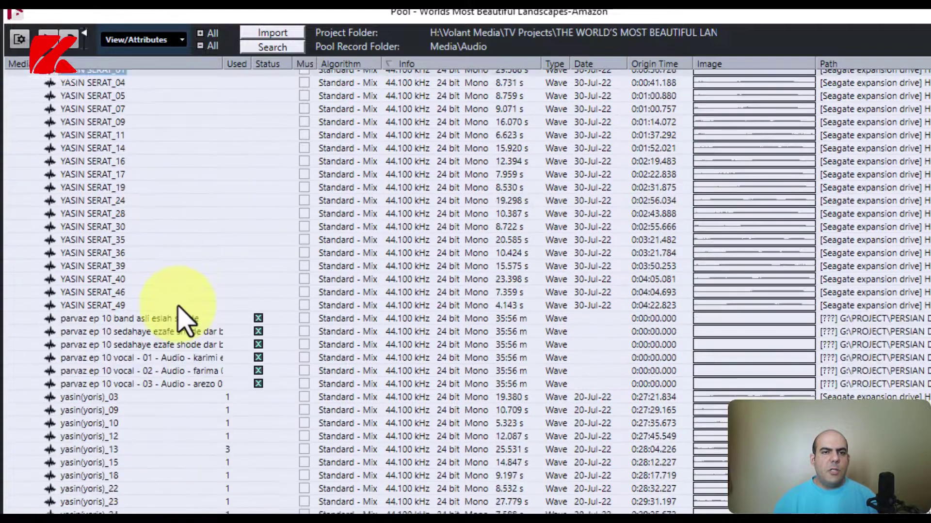
left_click(227, 319)
left_click(213, 386, "shift")
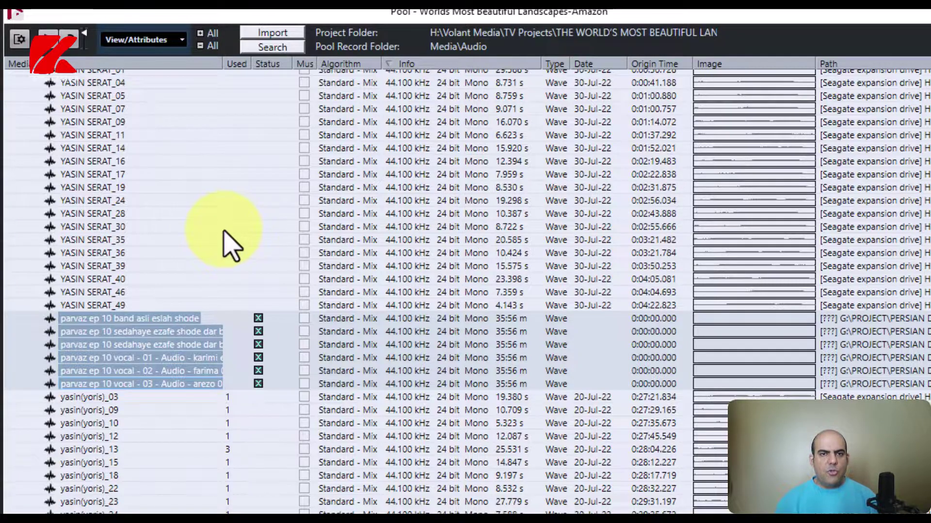
key("Delete")
key("Tab")
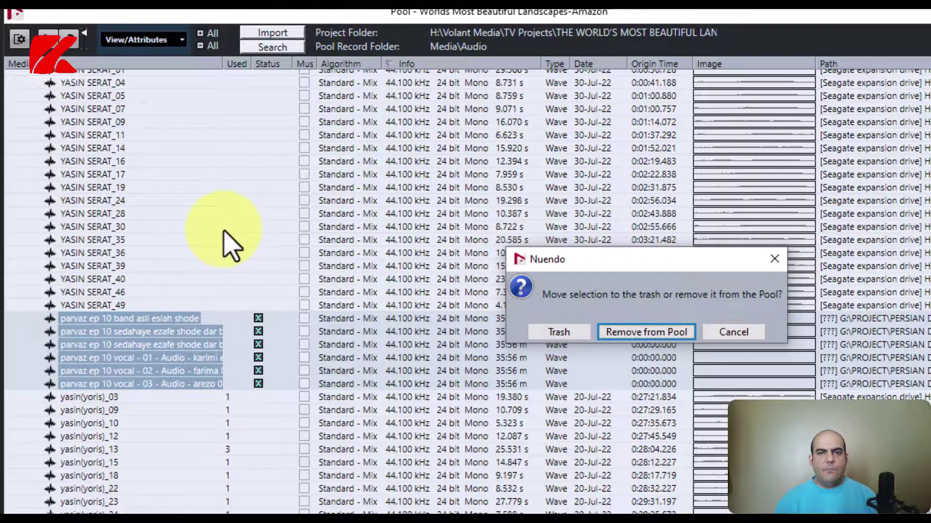
key("Return")
Collapse the Audio folder and remove the missing Episode 10, Episode 28 and Part 1_3-(480p) videos in the Video folder from the Pool
scroll(230, 245, "down", 4)
scroll(230, 244, "up", 12)
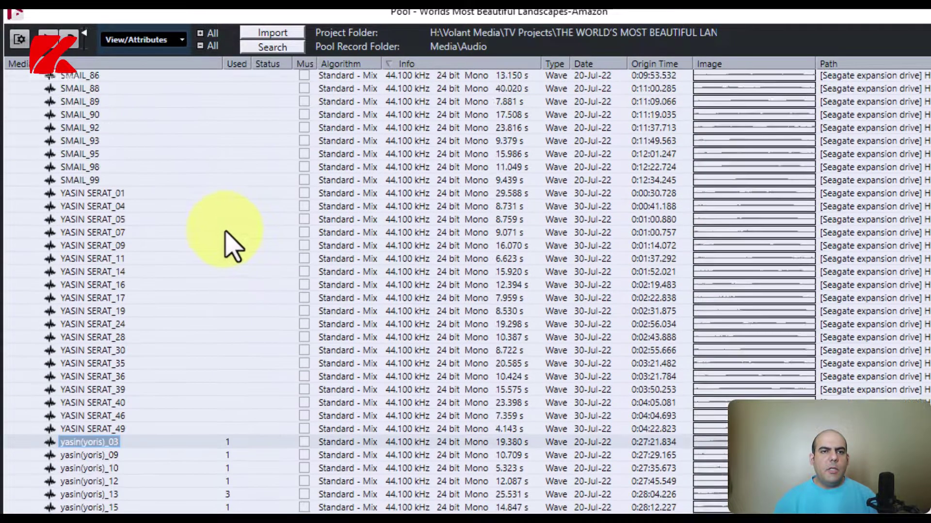
scroll(436, 291, "up", 15)
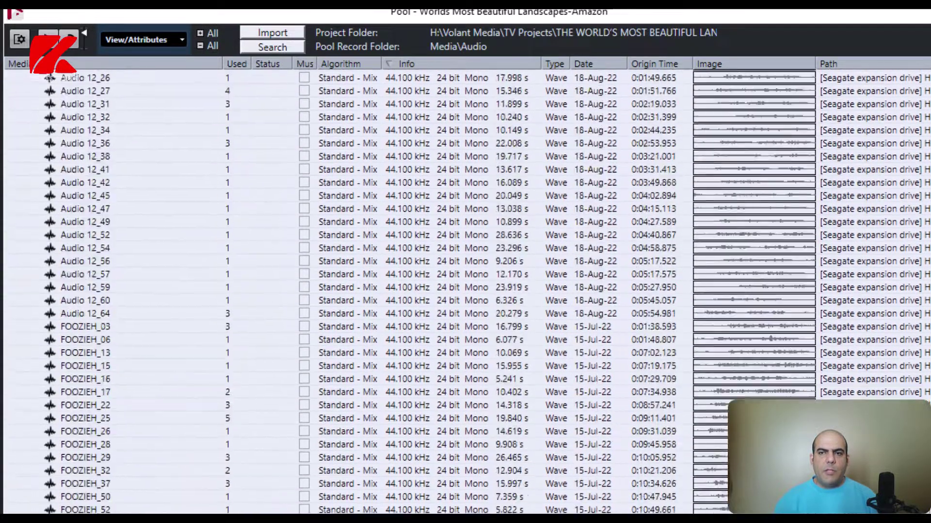
left_click(17, 82)
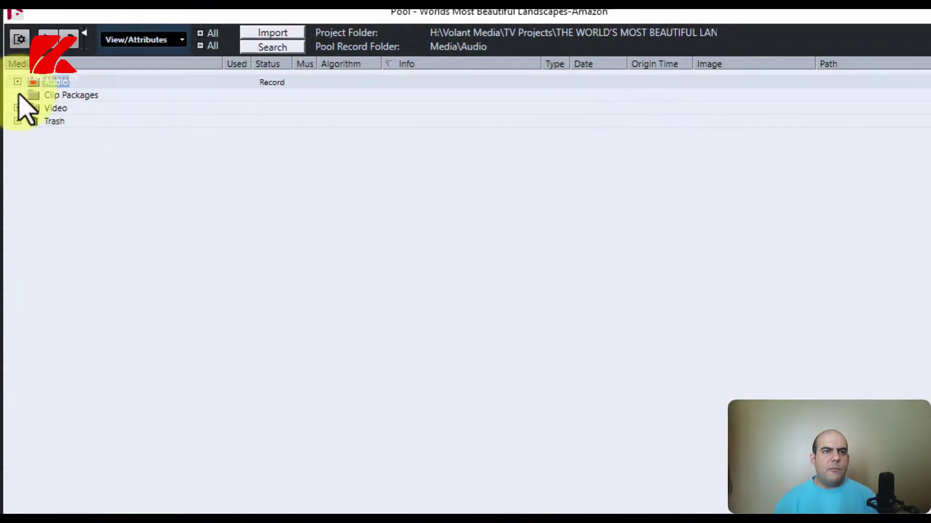
left_click(18, 107)
left_click(95, 121)
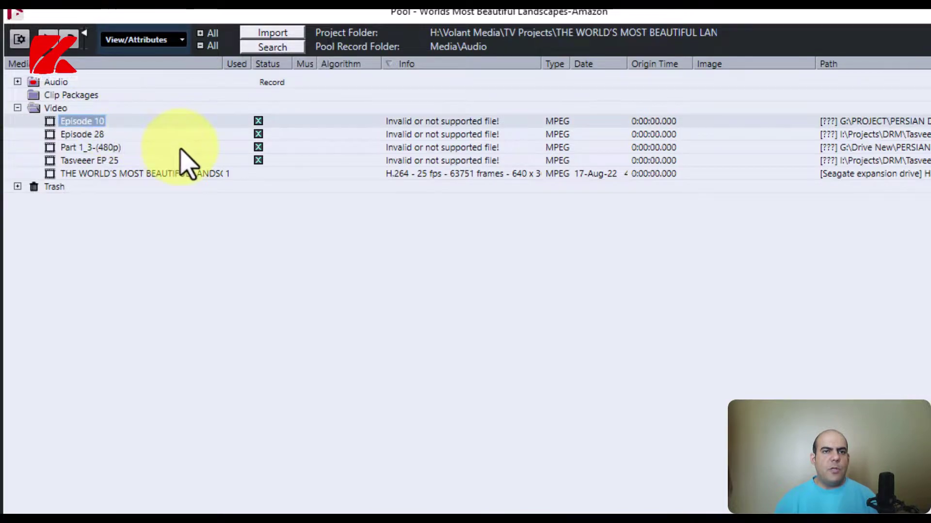
left_click(180, 149, "shift")
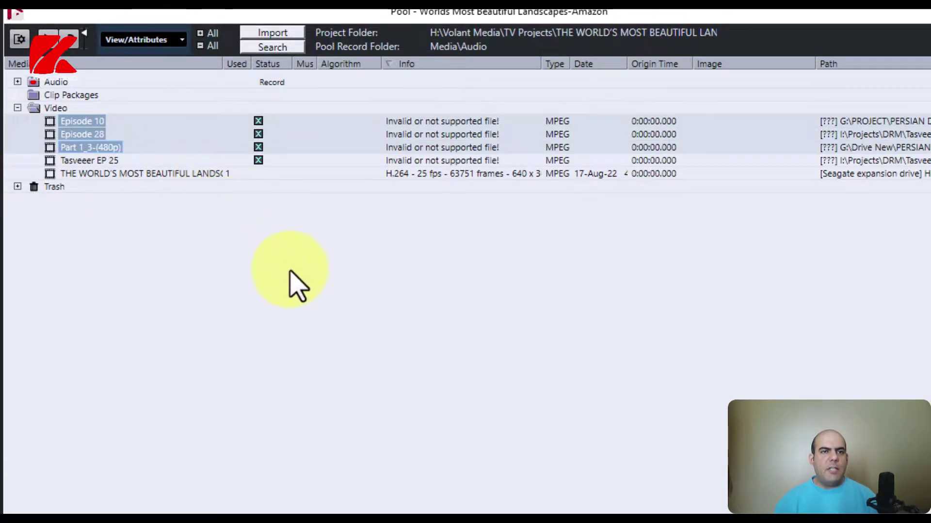
key("Delete")
key("Tab")
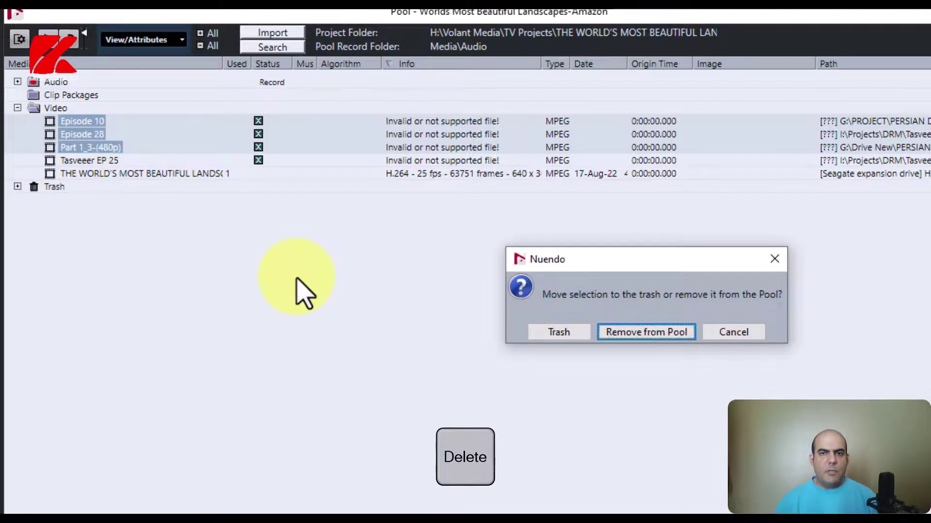
key("Return")
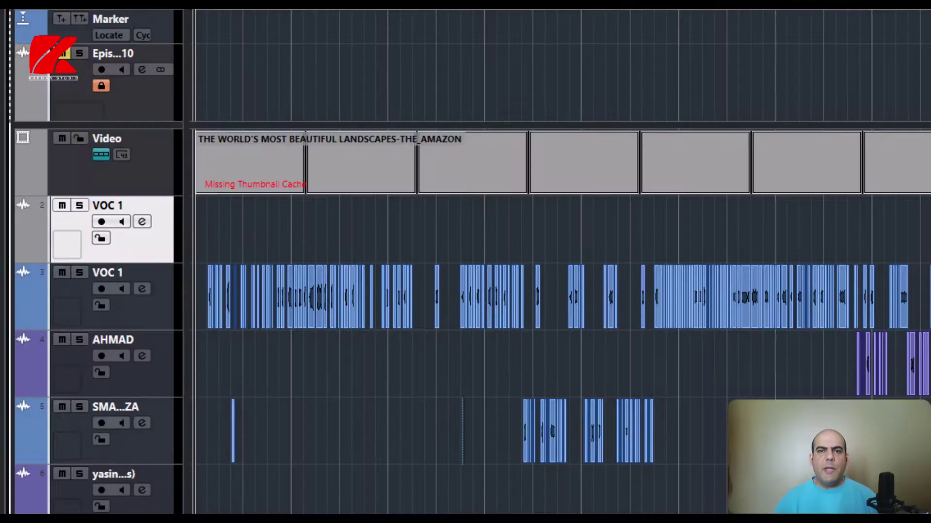
Save and close the project, and reopen it, dismissing the missing plug-in, missing files and missing ports dialogs
key("ctrl+s")
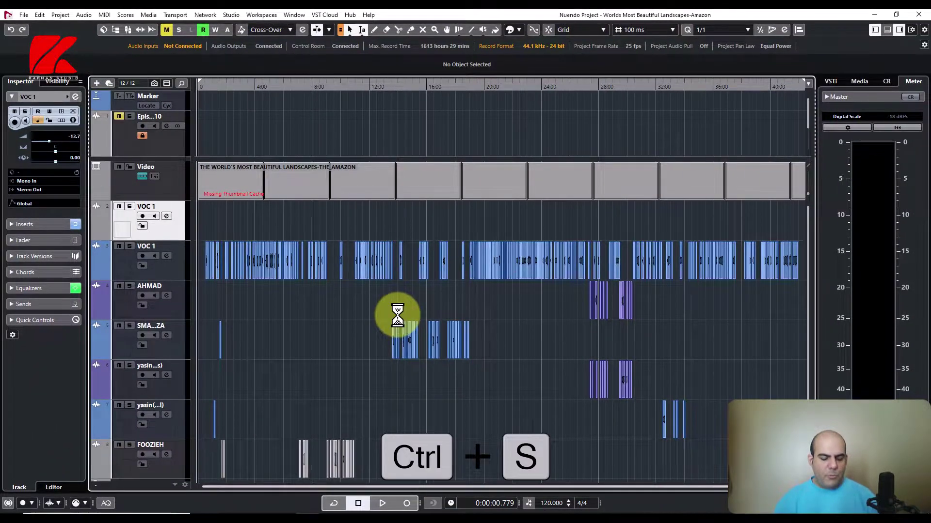
key("ctrl+w")
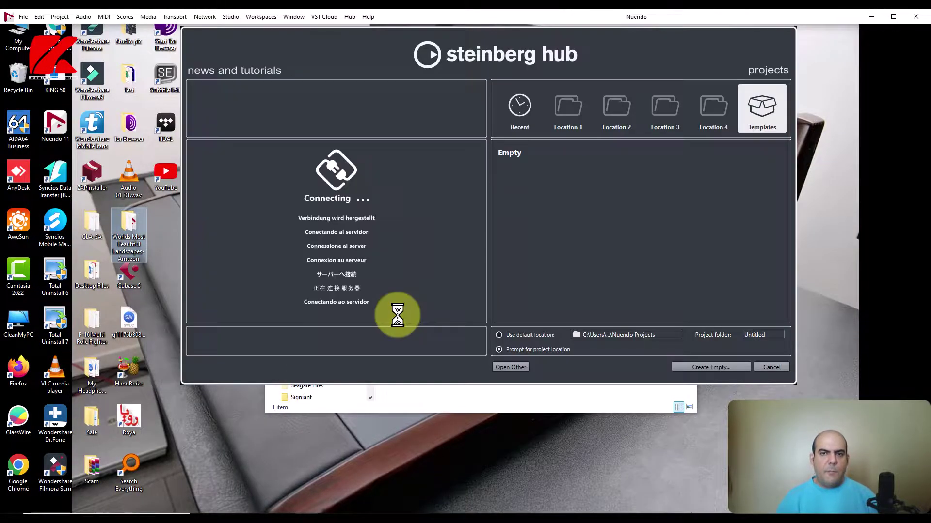
double_click(530, 154)
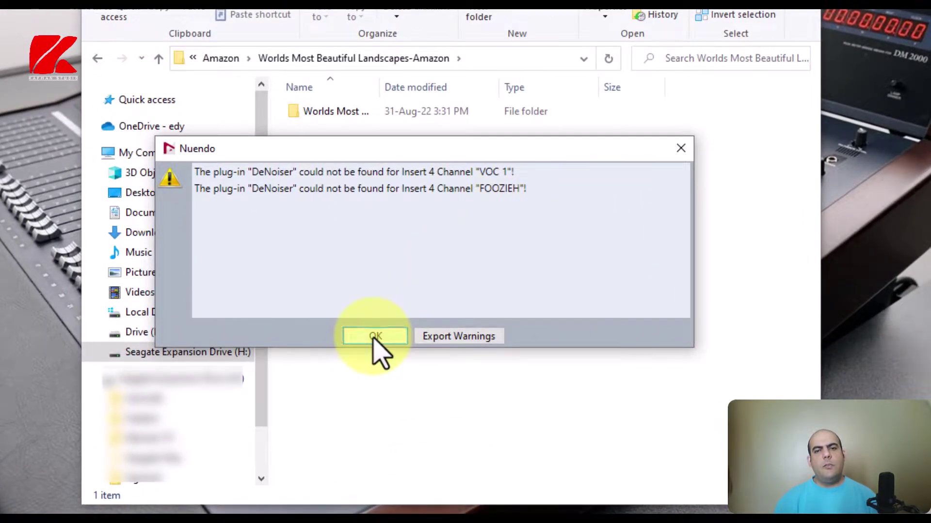
left_click(376, 336)
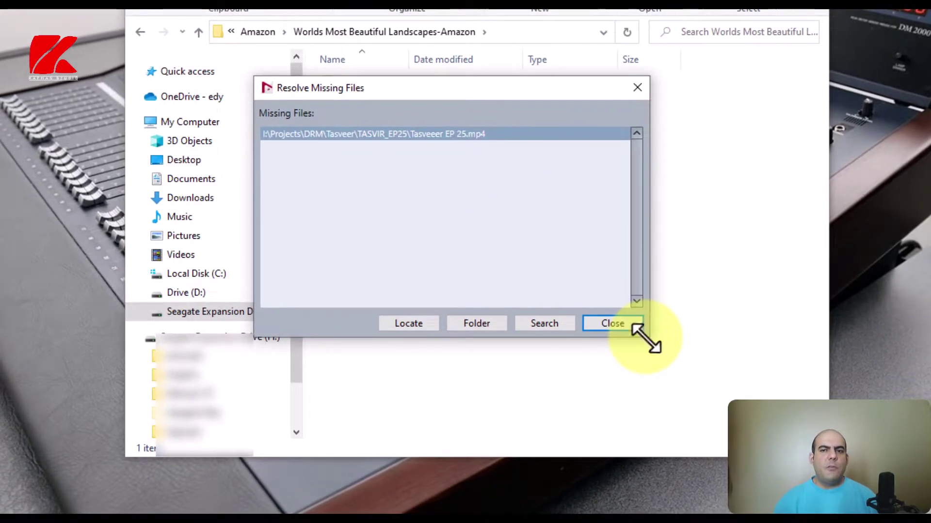
left_click_drag(647, 338, 664, 501)
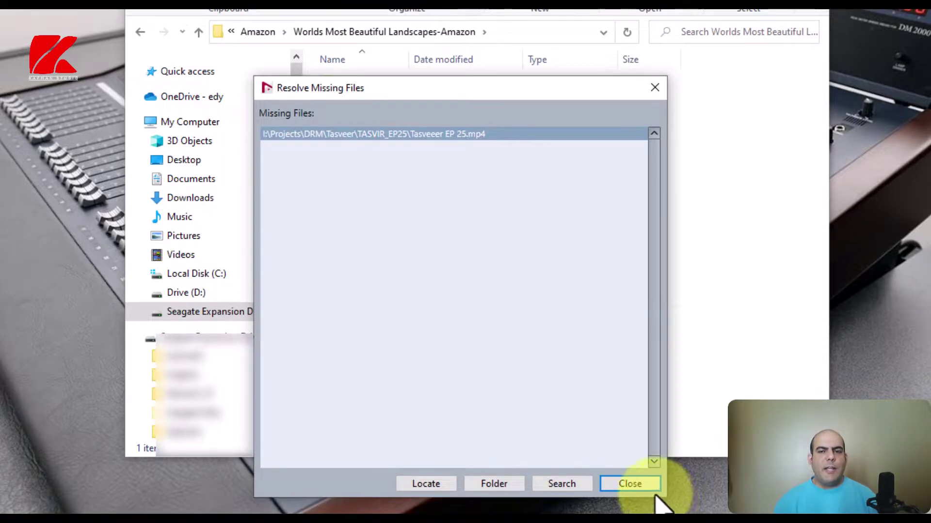
left_click(629, 484)
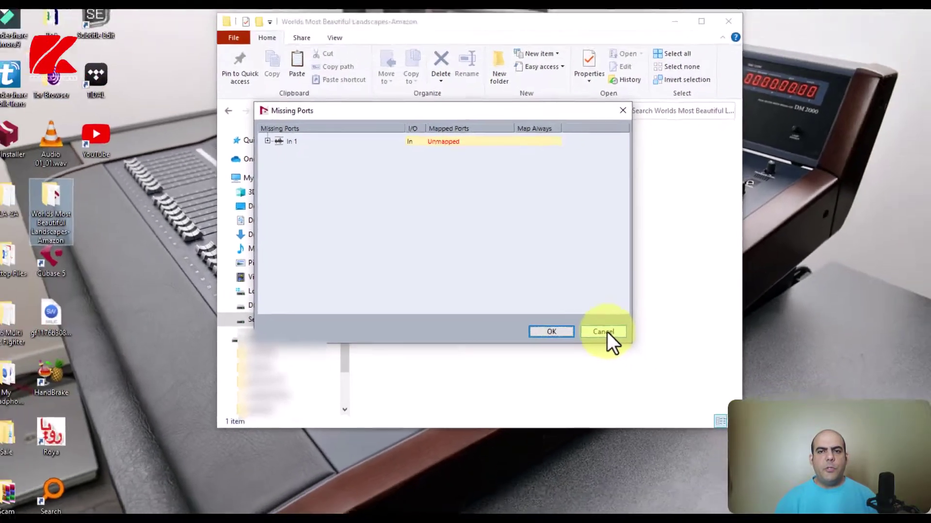
left_click(647, 329)
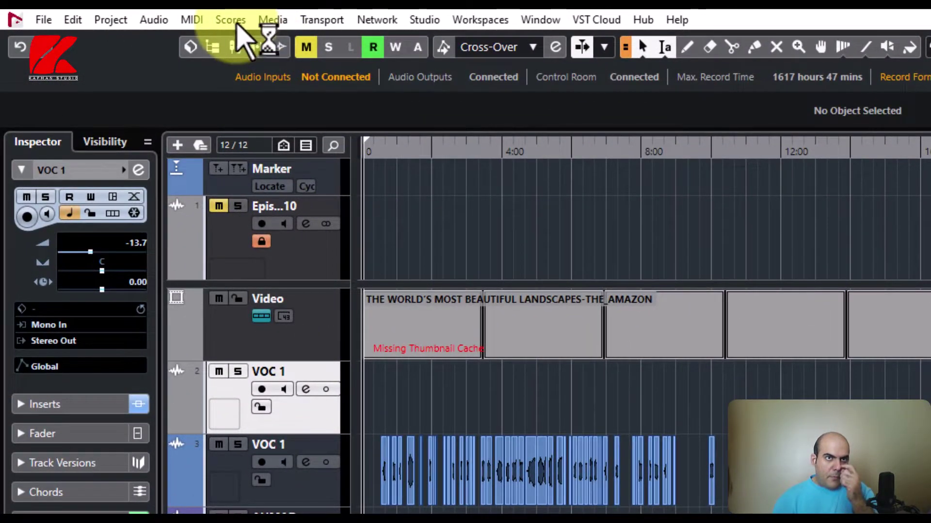
Remove the missing Tasveeer EP 25 video in the Video folder from the Pool and save the project
left_click(271, 20)
left_click(330, 223)
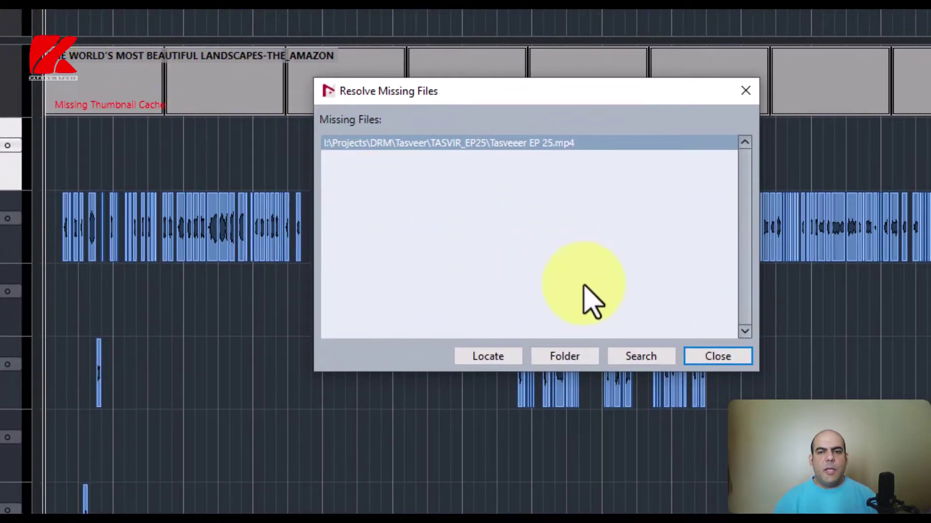
left_click(718, 357)
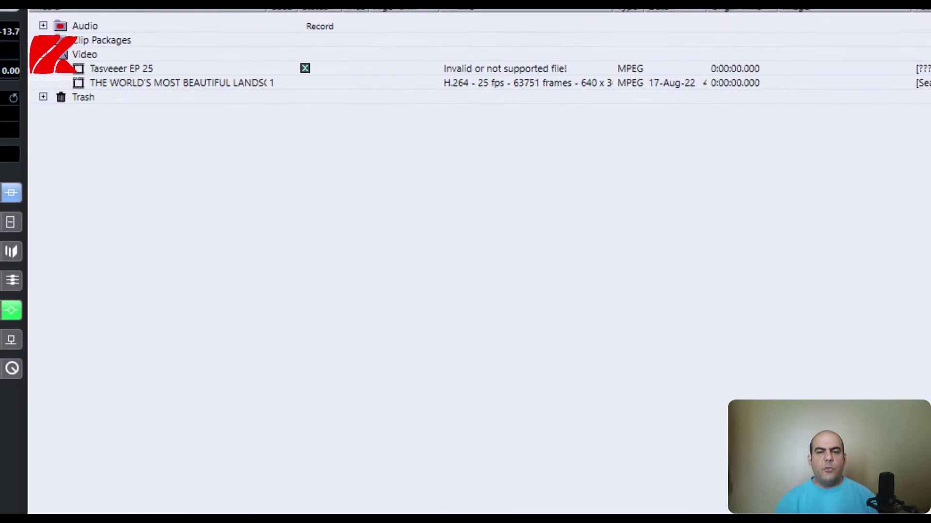
left_click(190, 67)
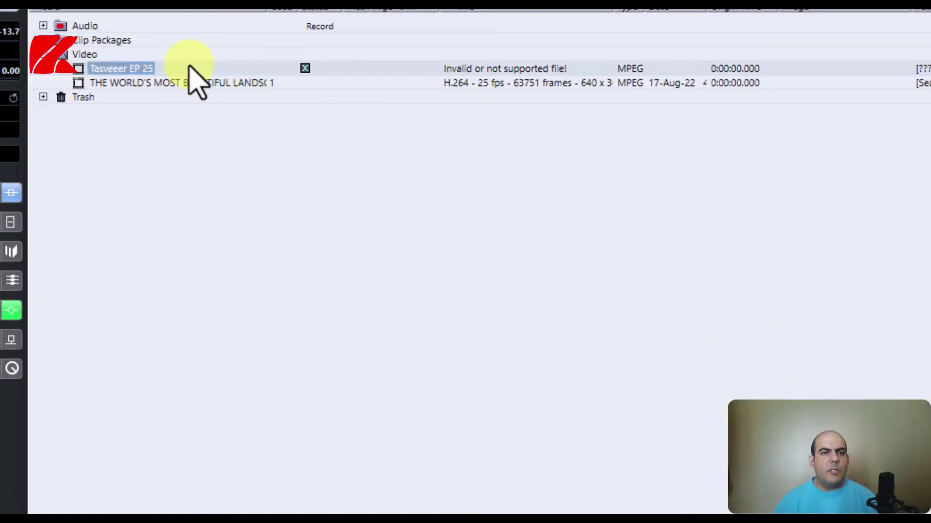
key("Delete")
key("Tab")
key("Return")
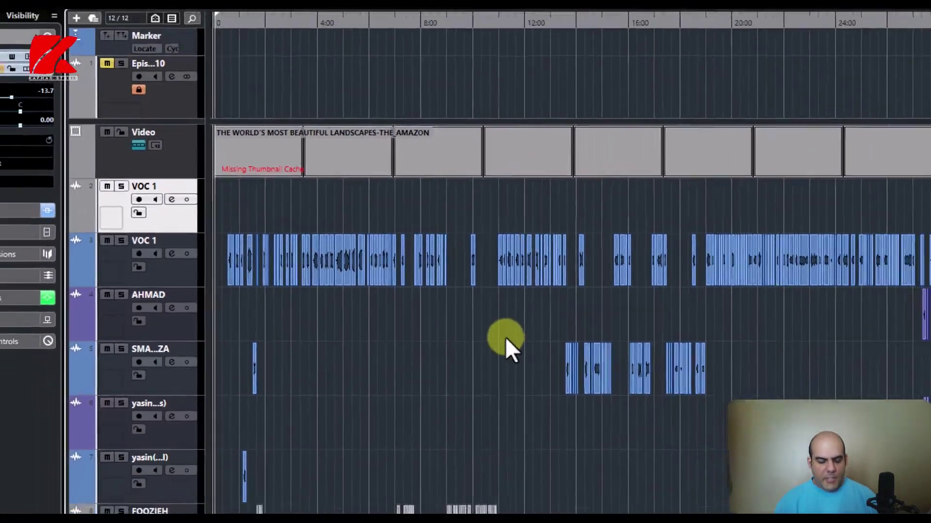
key("ctrl+s")
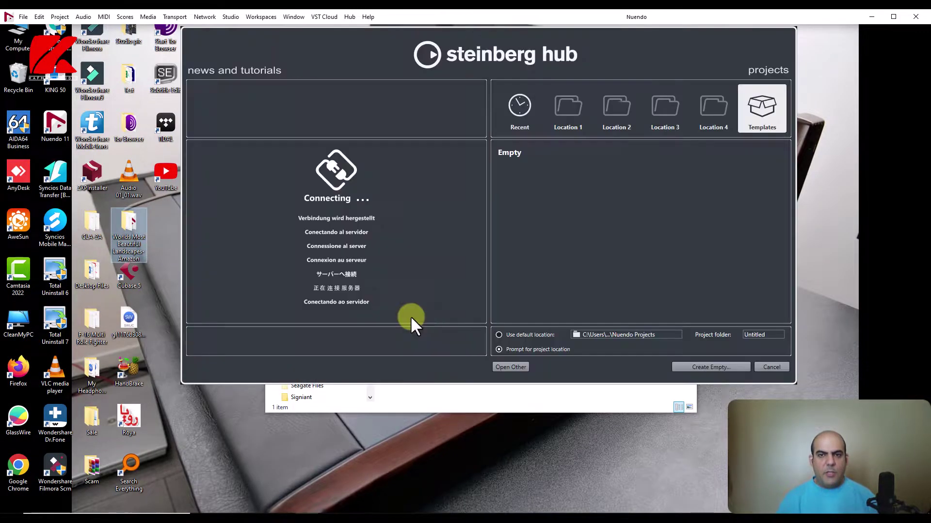
Reopen the Worlds Most Beautiful Landscapes-Amazon project from the recent projects and accept the missing ports dialog with the port left unmapped
left_click(524, 106)
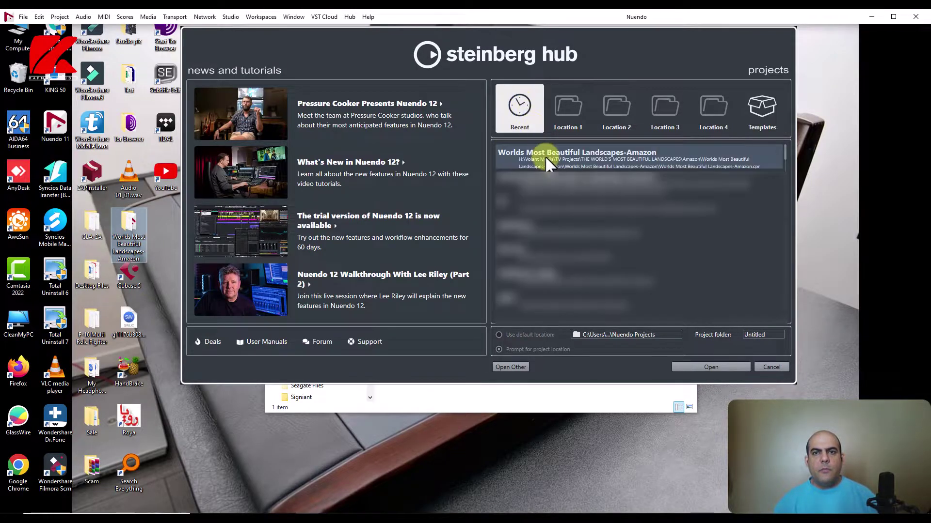
double_click(546, 158)
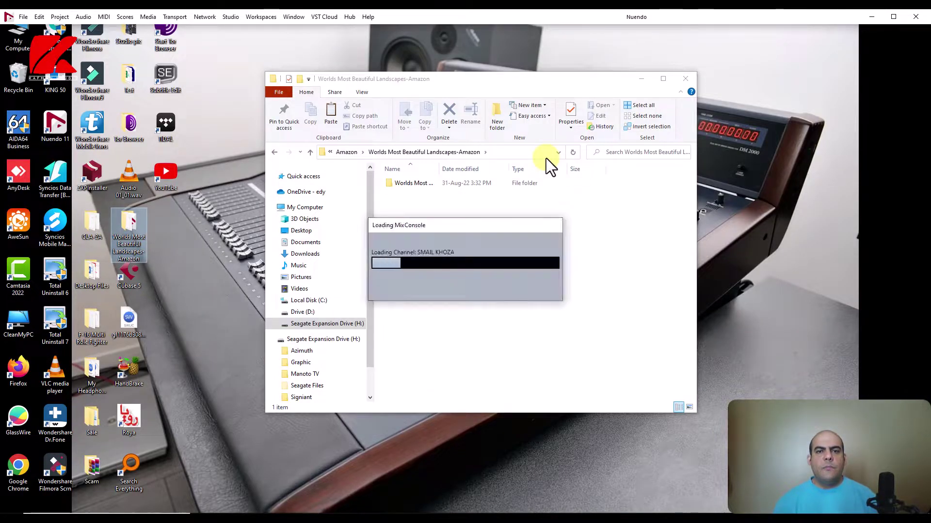
left_click(448, 315)
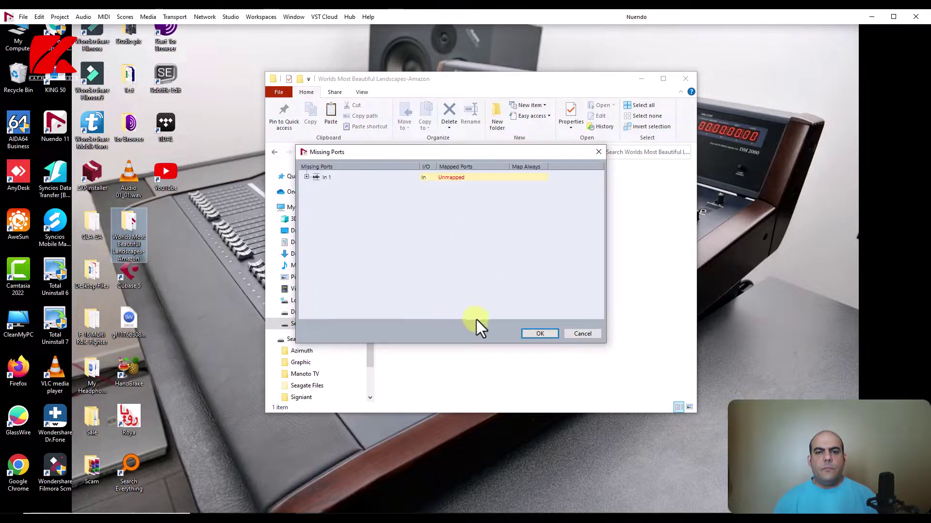
left_click(539, 333)
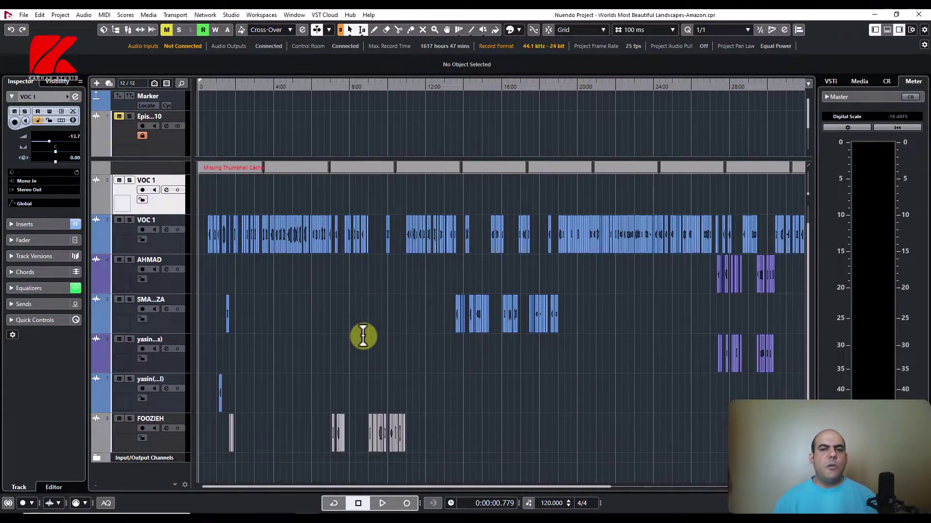
left_click(400, 372)
key("g")
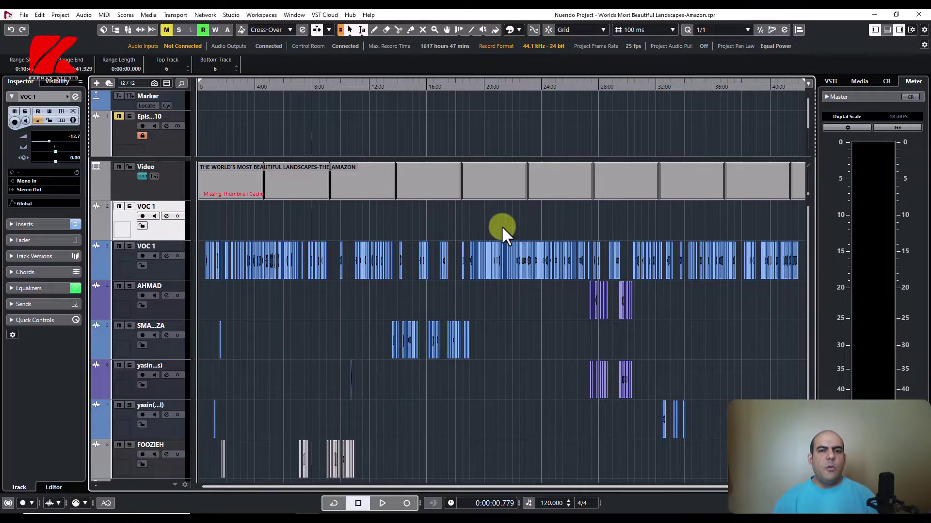
scroll(501, 390, "down", 1)
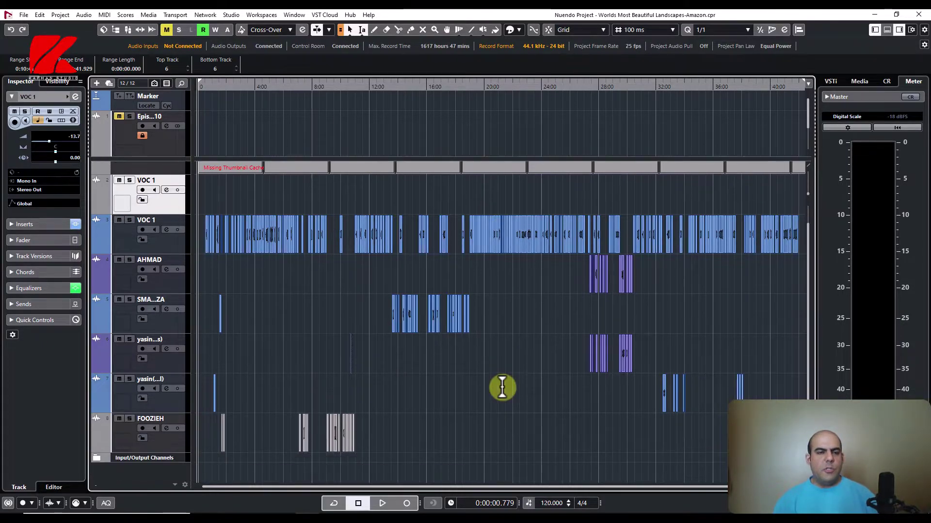
scroll(502, 387, "up", 1)
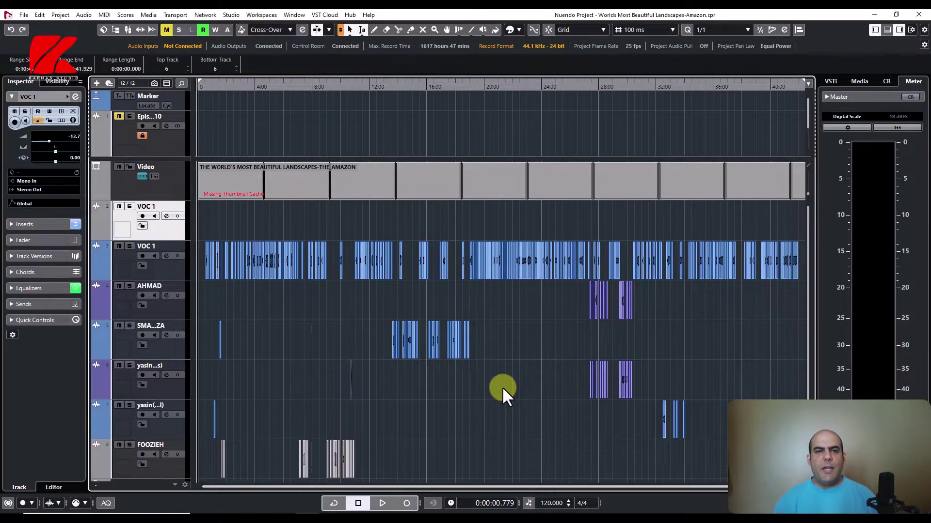